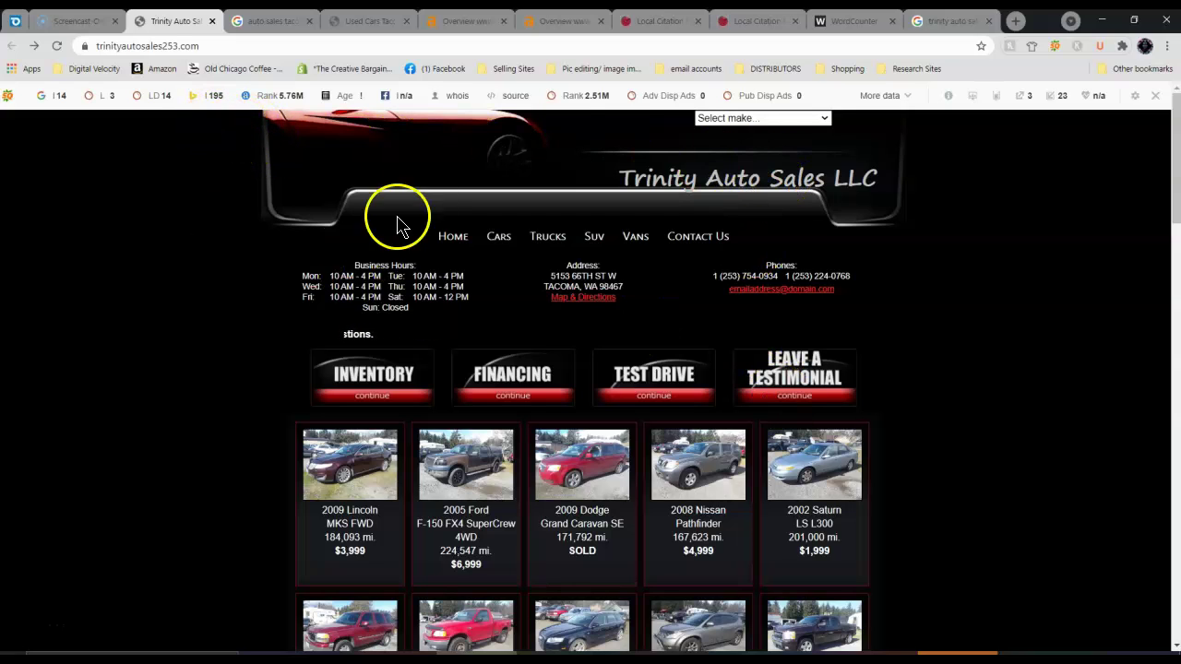
Highlight WordCounter's homepage tally of 536 words and 2,773 characters
click(851, 23)
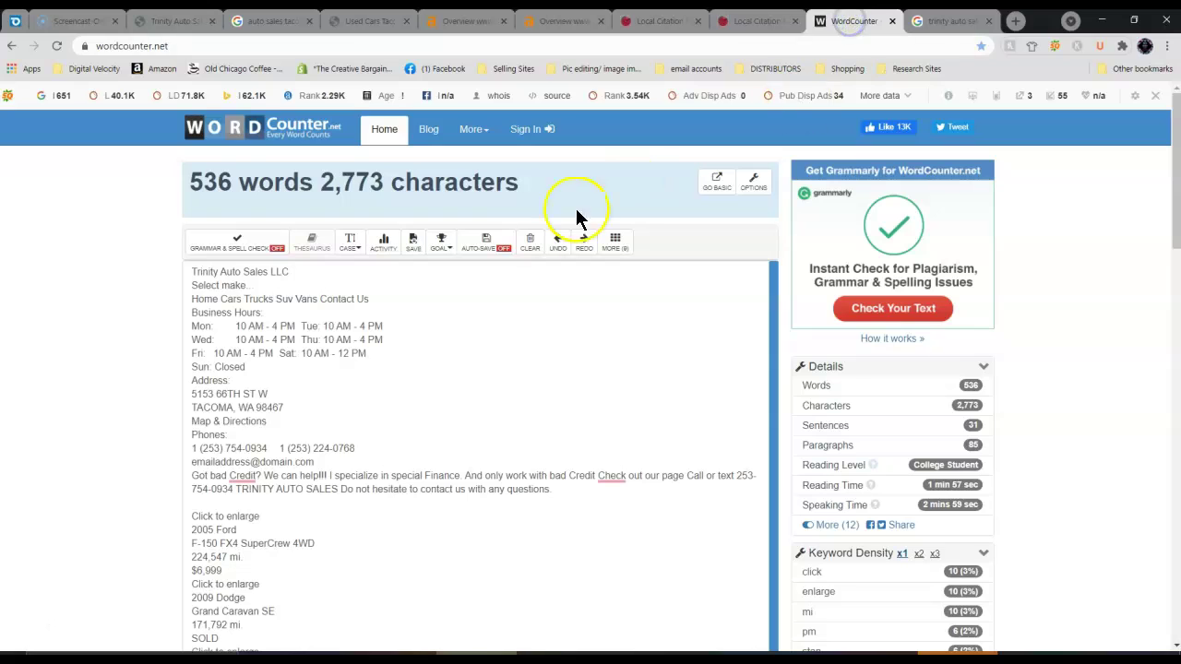
triple_click(235, 185)
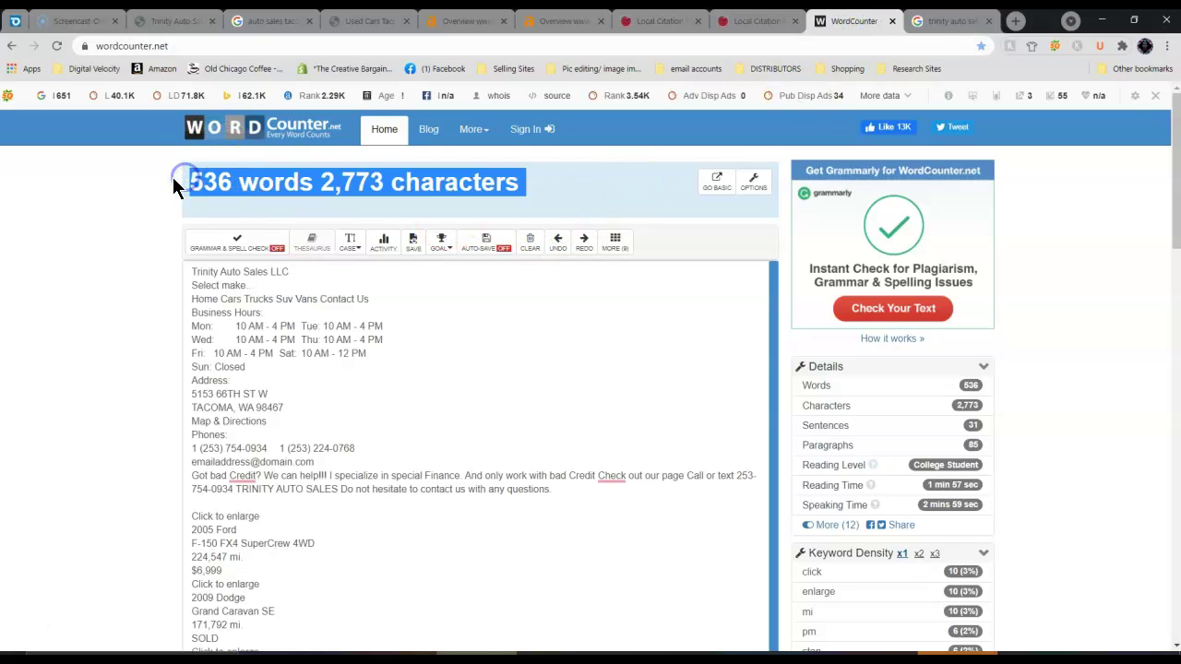
click(174, 183)
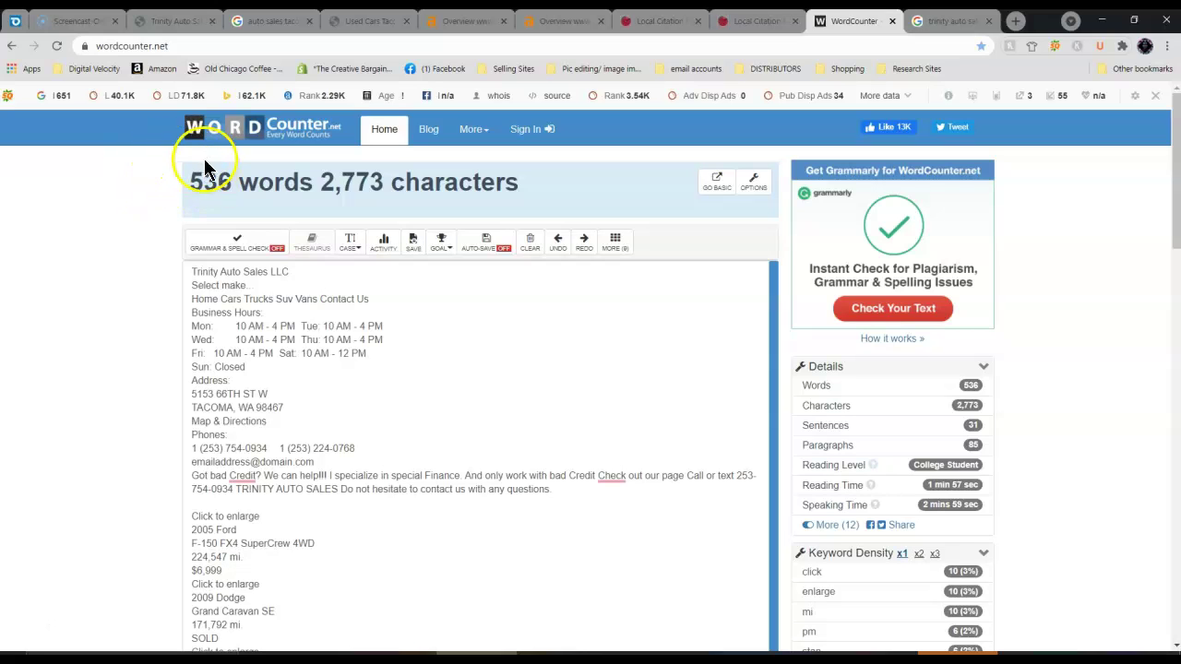
click(273, 22)
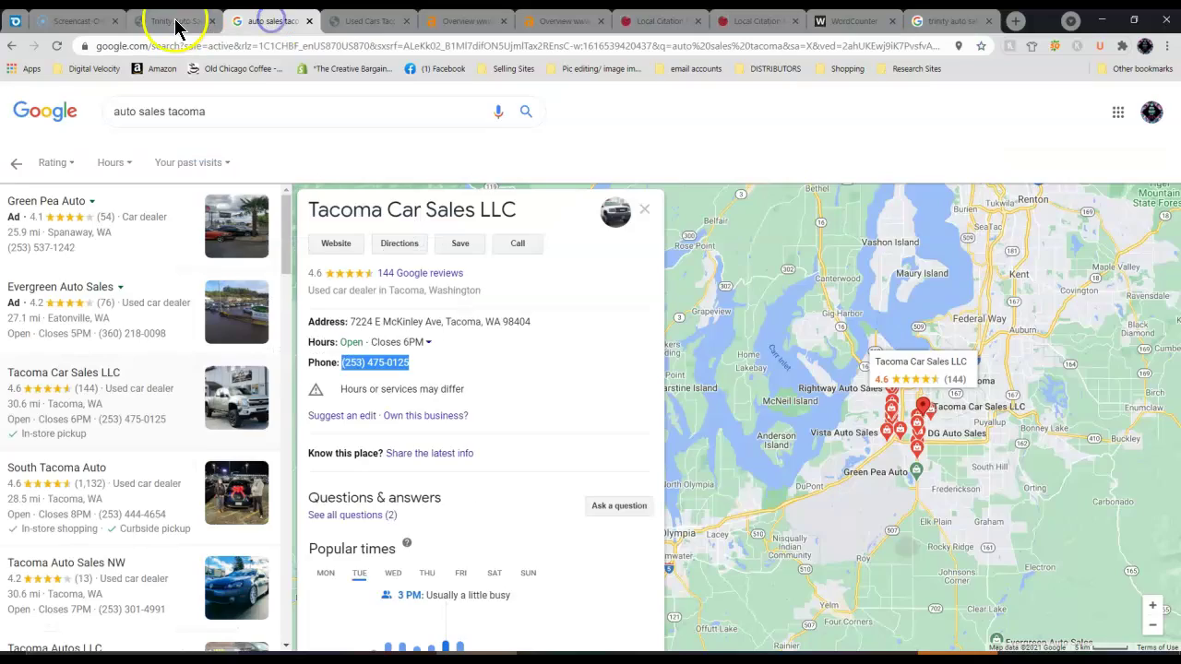
click(173, 21)
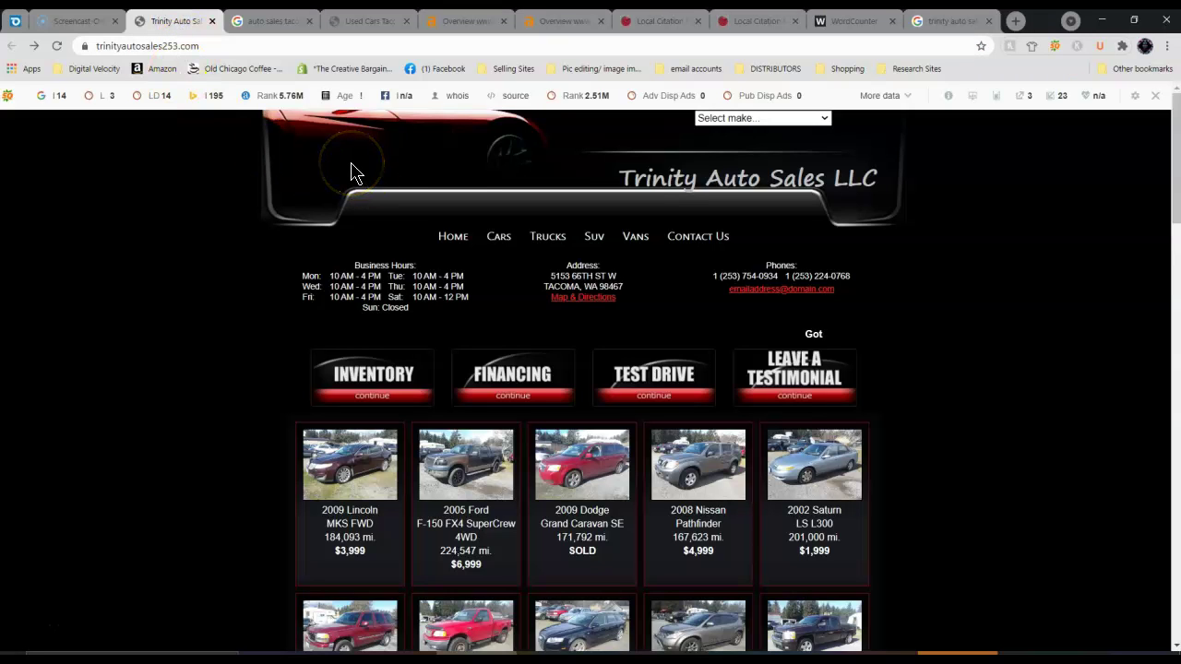
scroll(376, 337, down, 1)
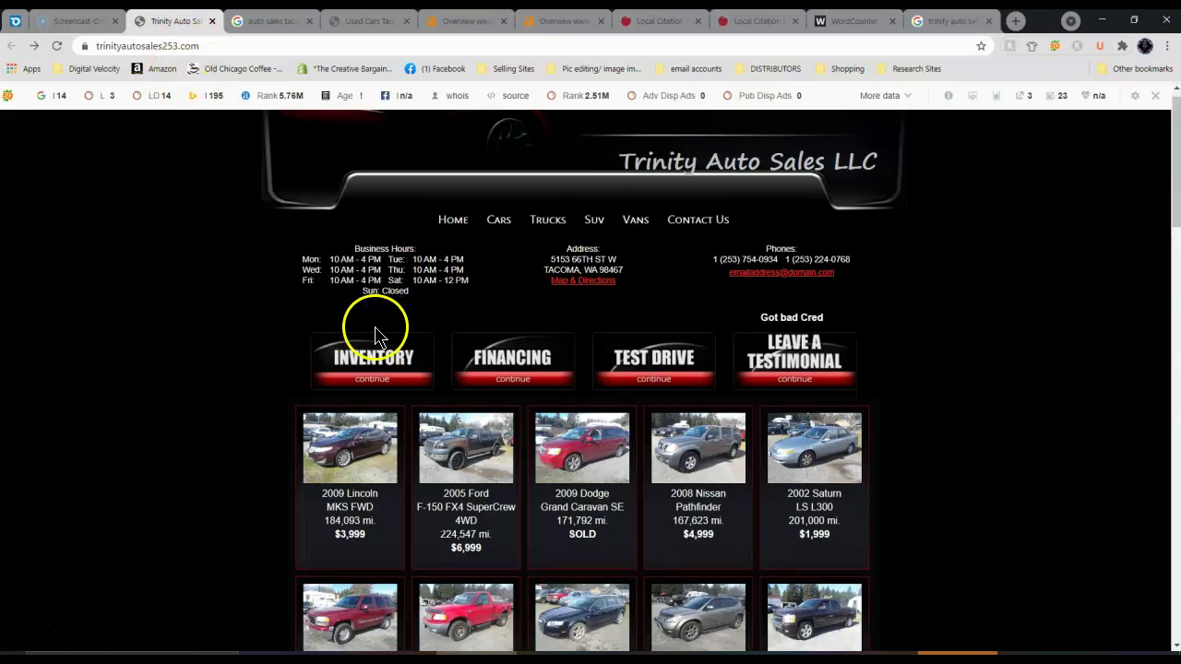
scroll(369, 332, down, 2)
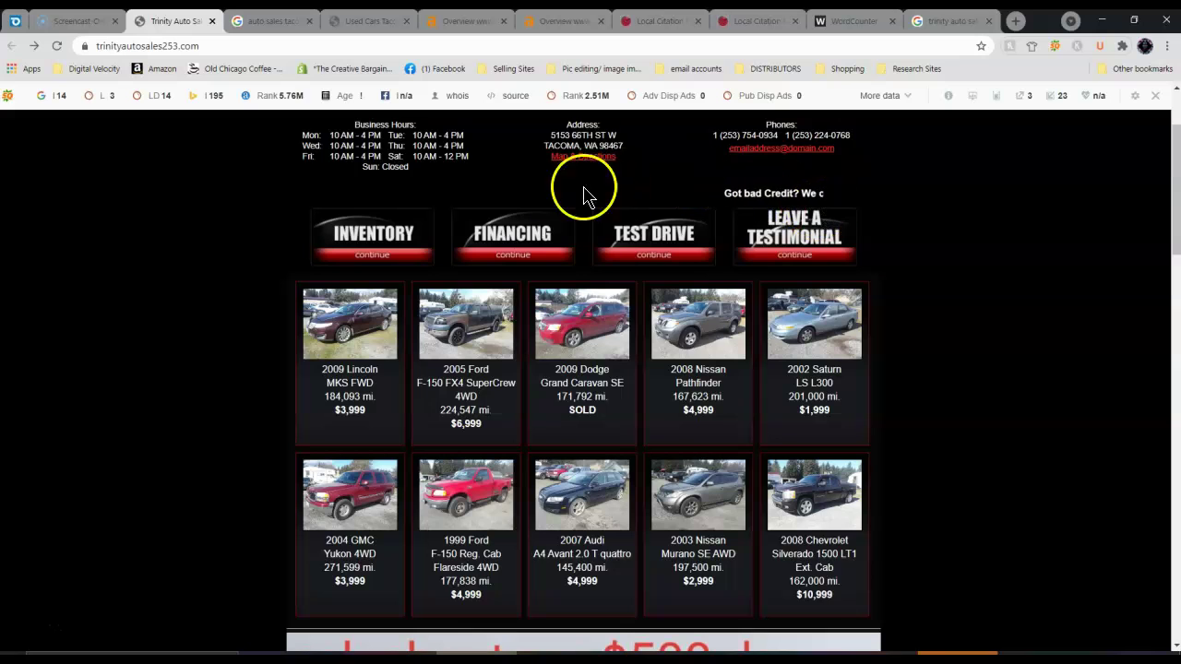
scroll(703, 250, up, 2)
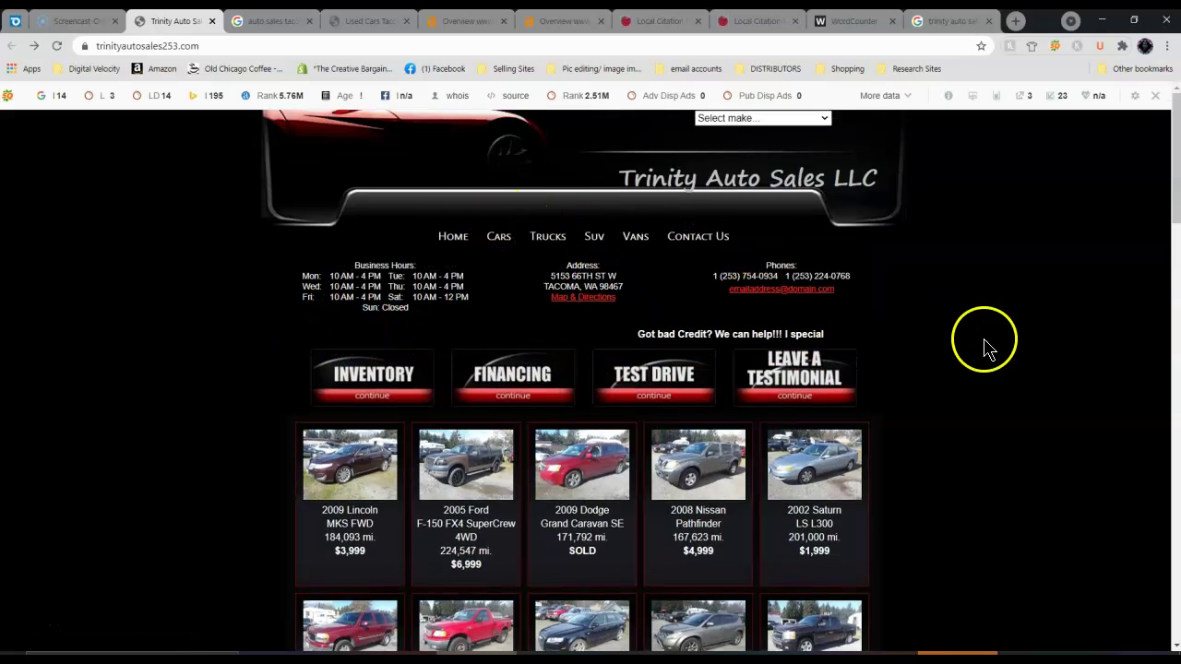
scroll(325, 264, down, 1)
scroll(433, 304, down, 1)
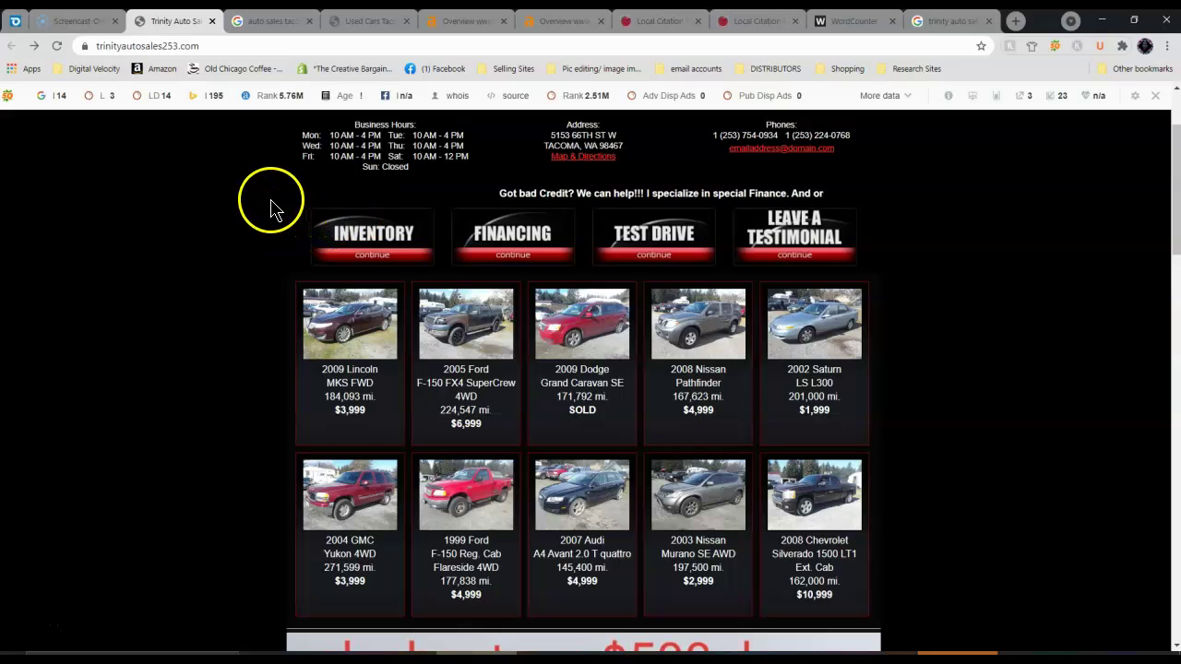
scroll(258, 247, down, 3)
scroll(264, 260, down, 2)
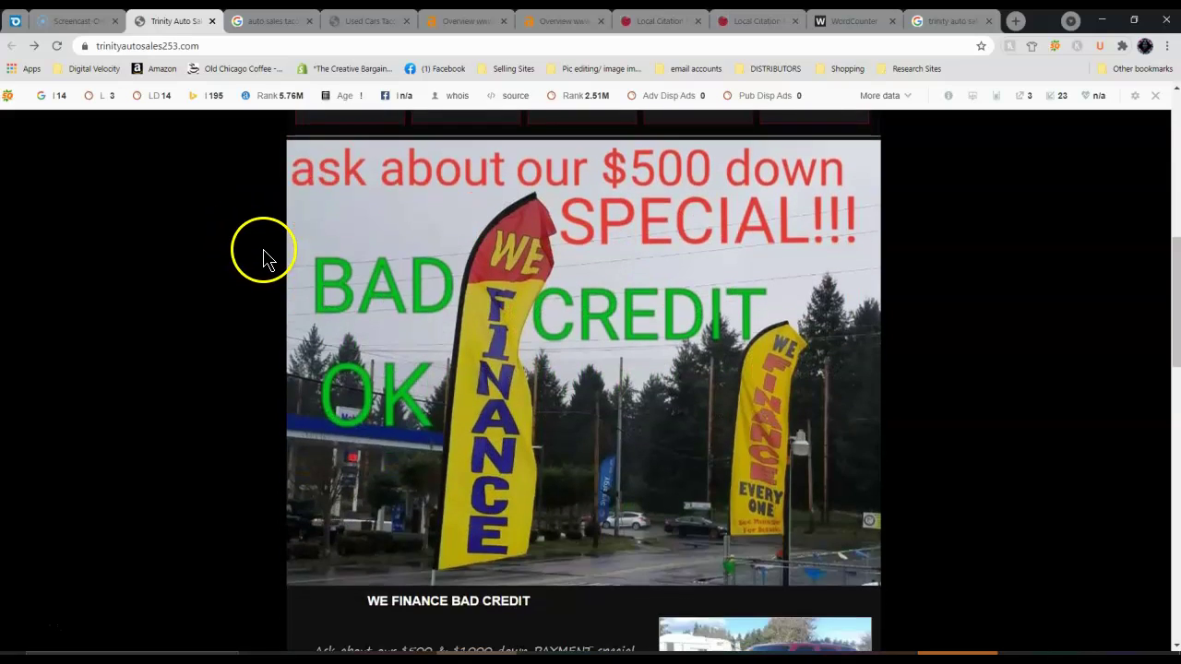
scroll(263, 259, down, 2)
scroll(263, 258, down, 2)
scroll(263, 259, down, 2)
scroll(263, 259, down, 2)
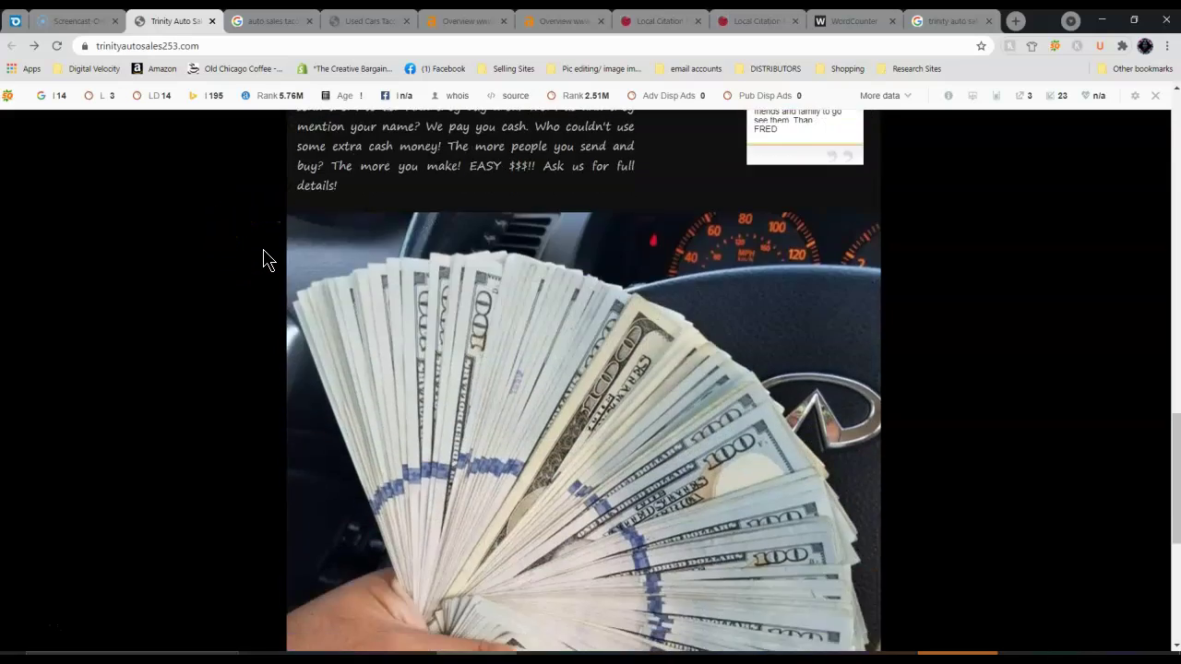
scroll(263, 258, down, 3)
scroll(263, 259, down, 3)
scroll(263, 257, up, 5)
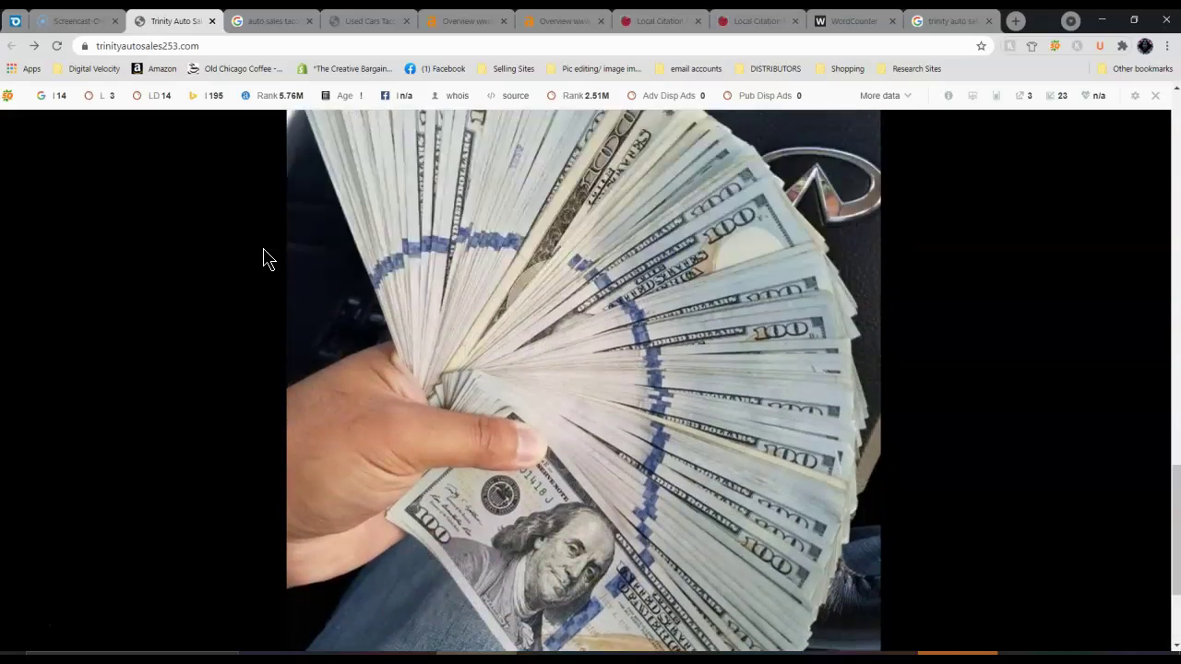
scroll(264, 244, up, 5)
scroll(262, 232, up, 5)
scroll(263, 203, up, 6)
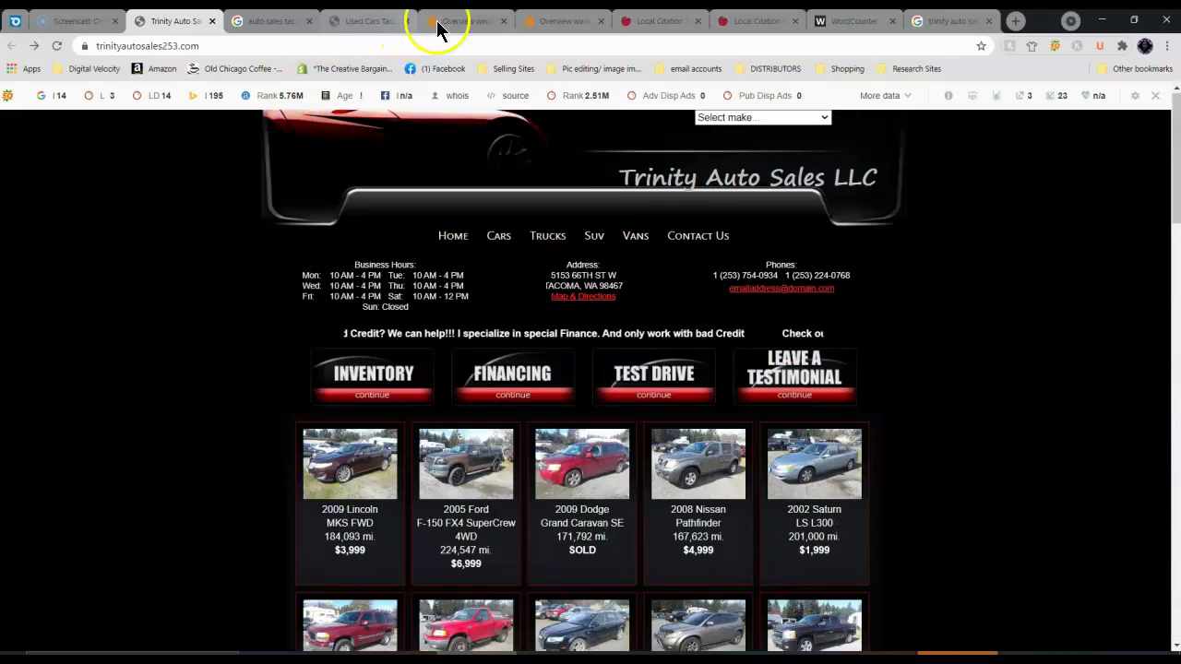
Compare the trinityautosales253.com and tacomacarsales.net Ahrefs overviews, ending on Trinity's 27 backlinks
click(449, 20)
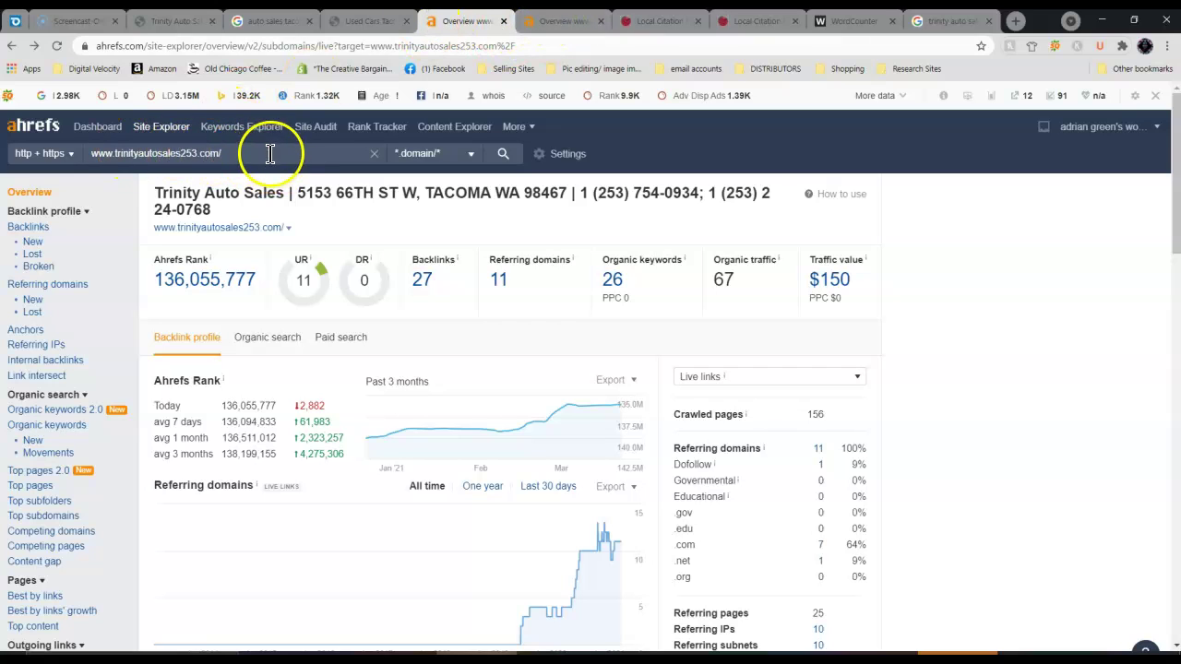
drag(234, 154, 198, 154)
drag(93, 153, 89, 153)
click(537, 30)
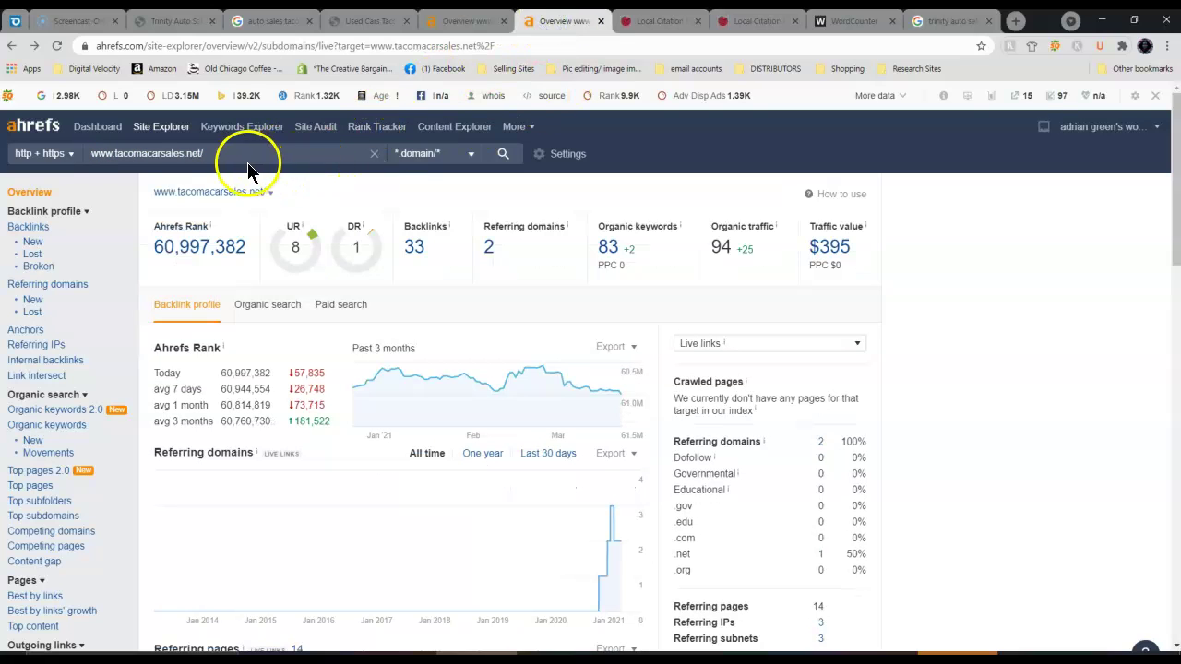
drag(204, 153, 93, 153)
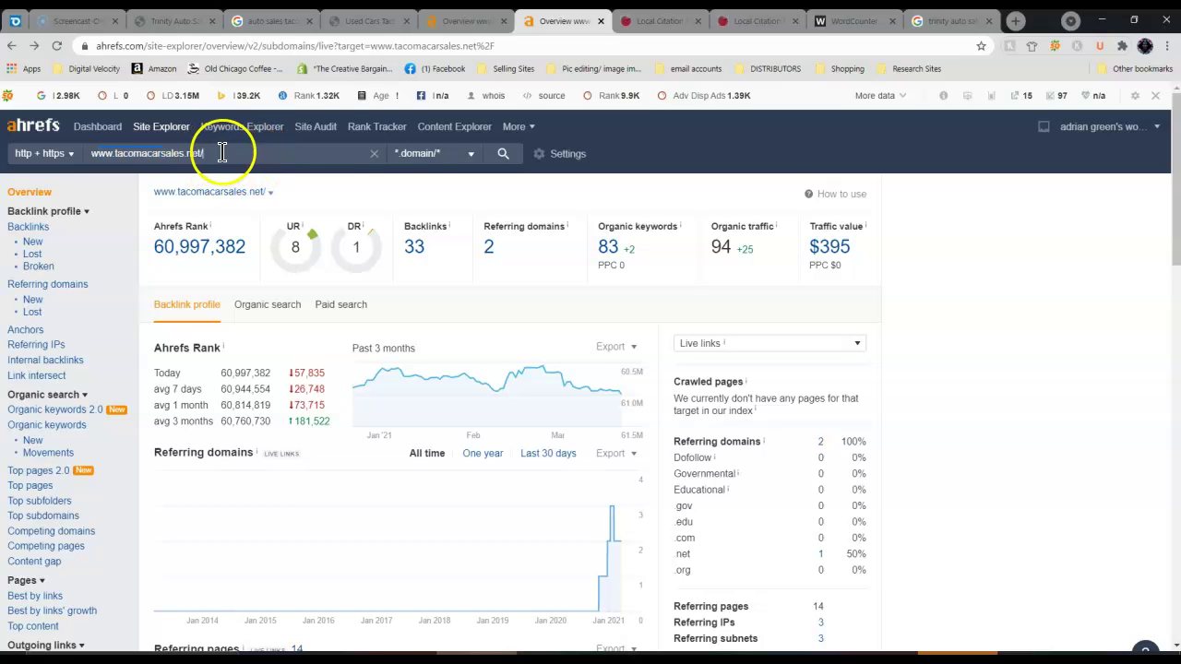
click(459, 23)
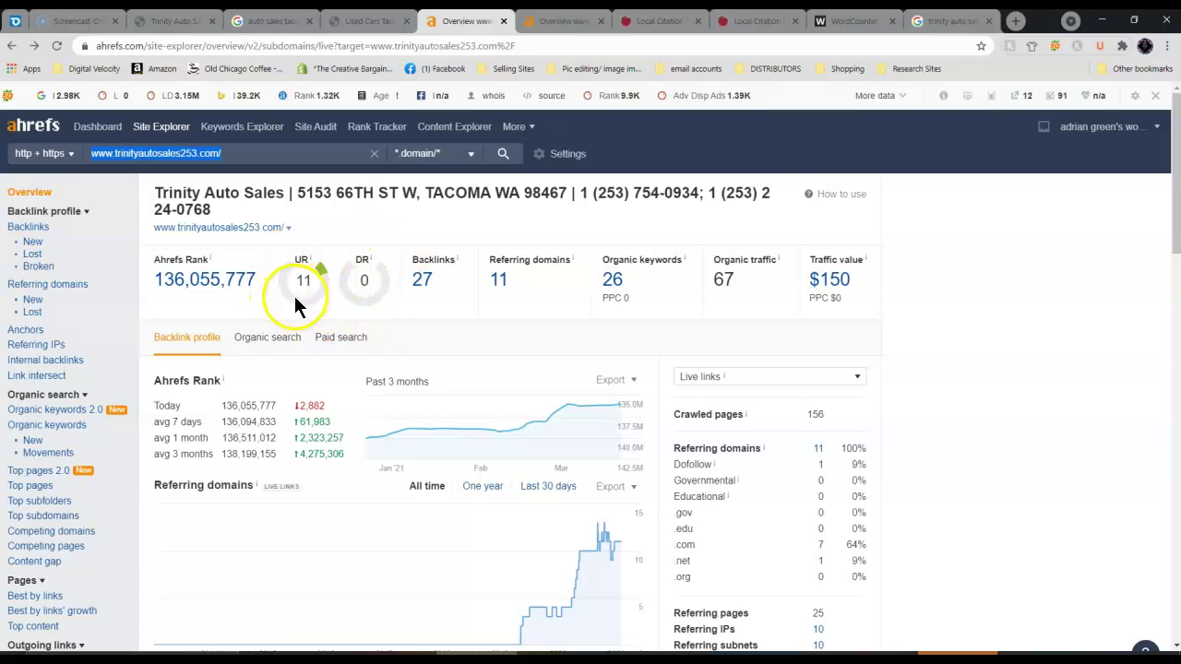
click(560, 20)
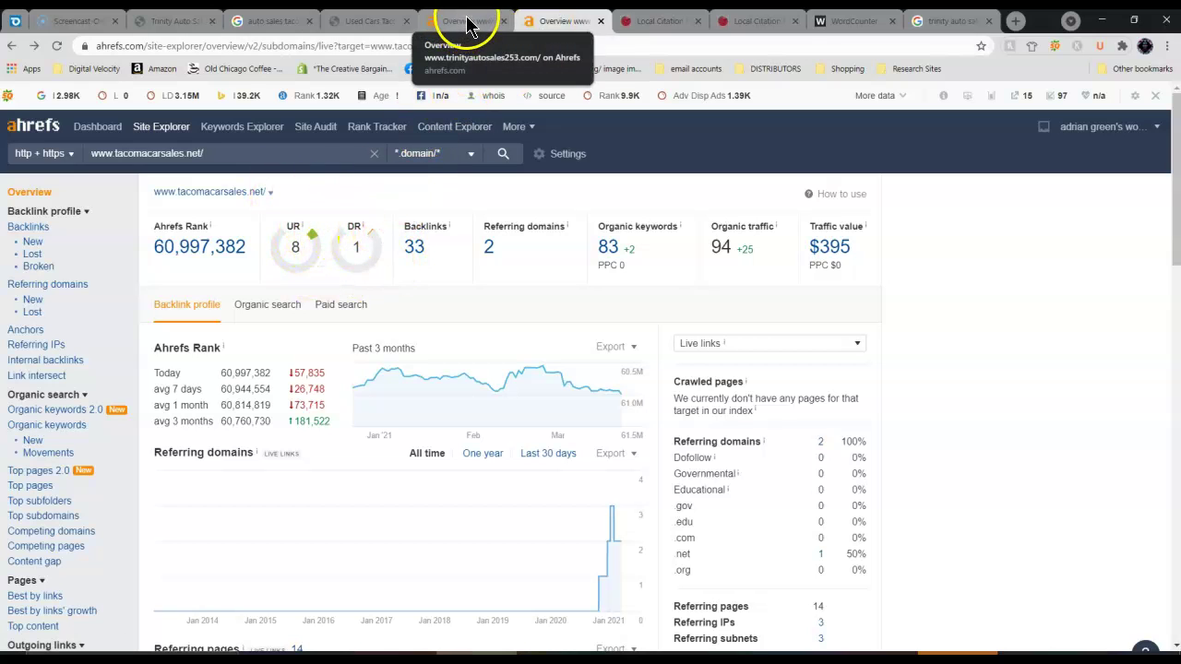
click(464, 22)
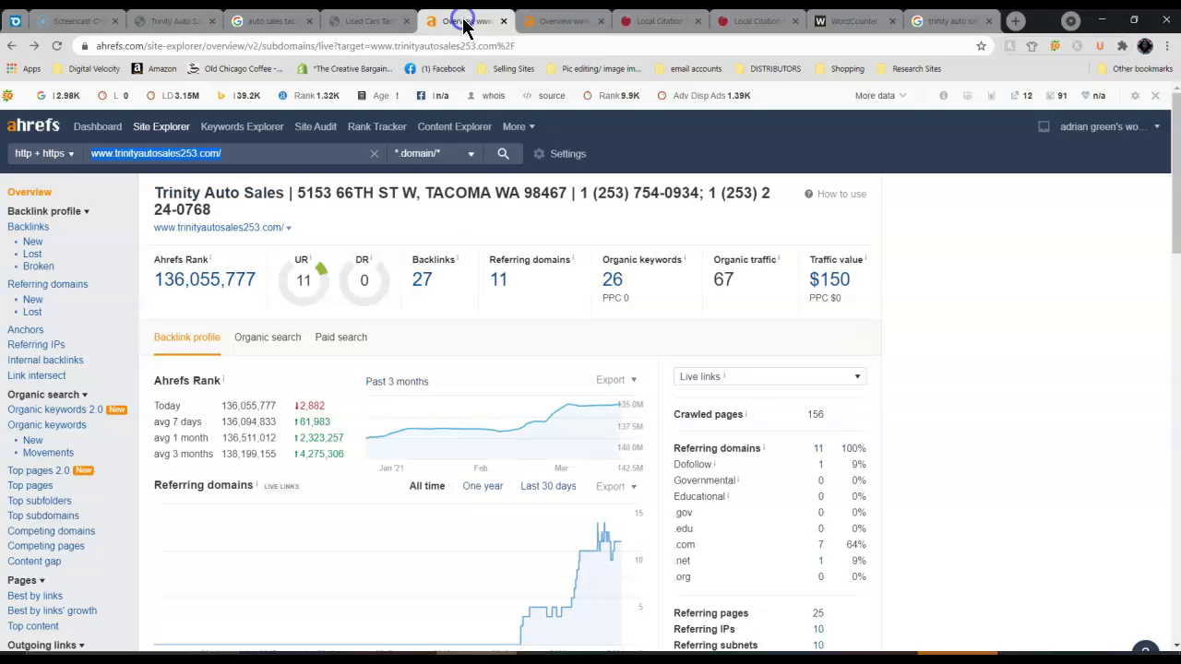
Open the backlinks reports for trinityautosales253.com and tacomacarsales.net
click(422, 280)
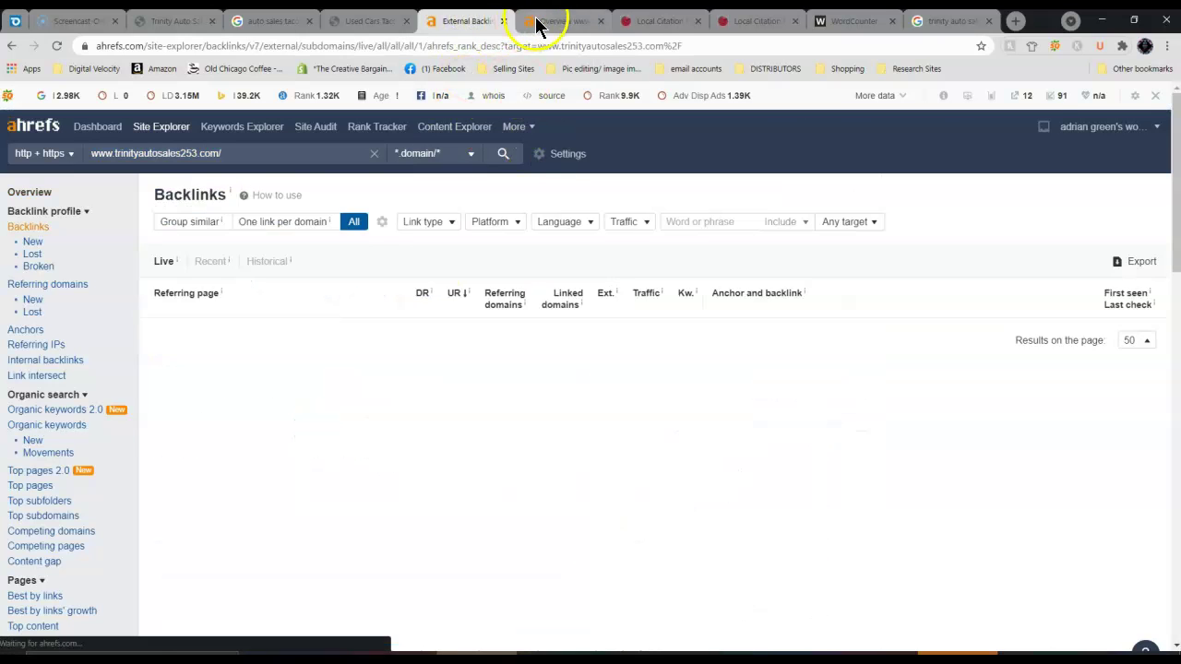
click(539, 21)
click(411, 249)
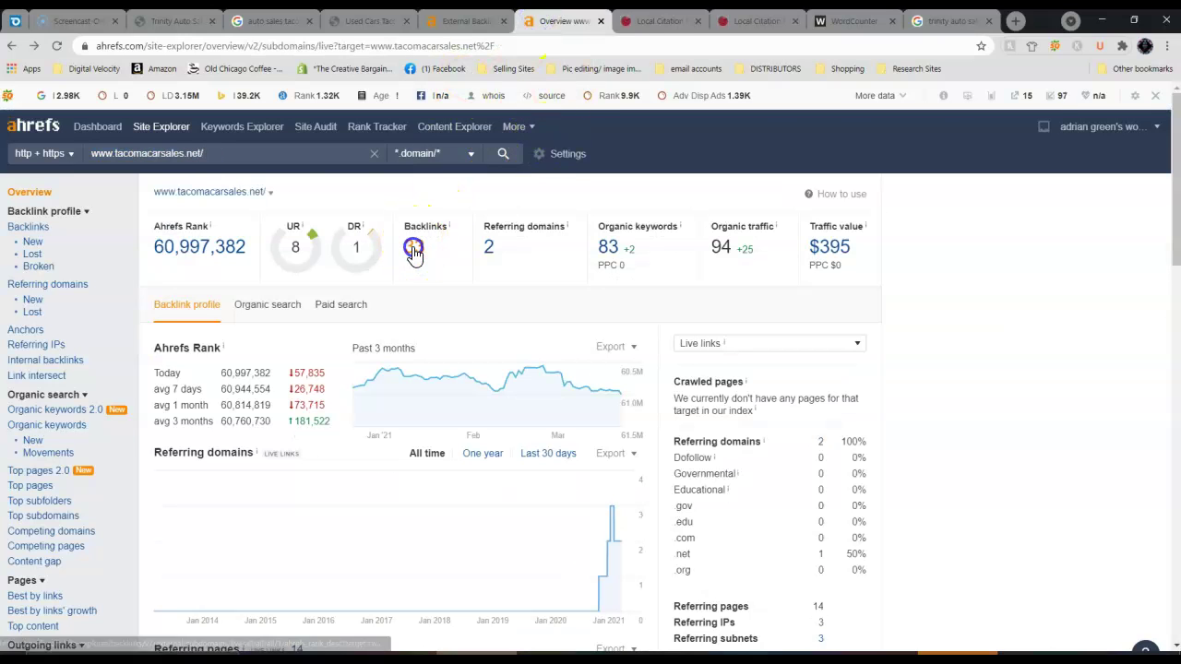
click(465, 21)
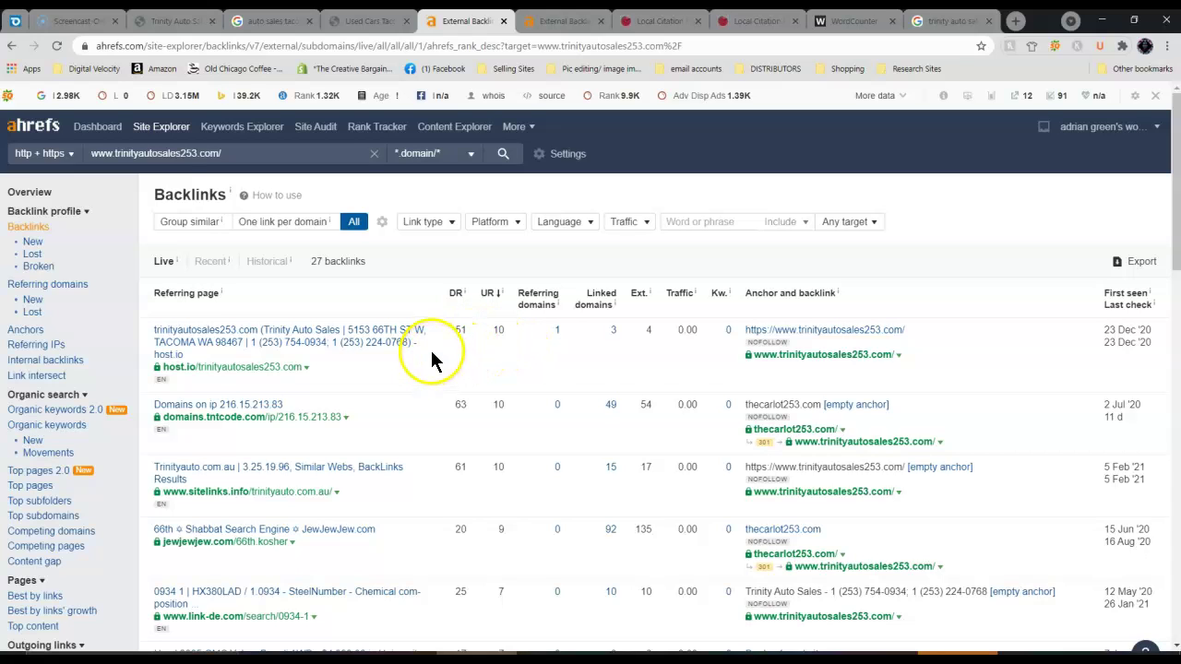
Scroll through Trinity's backlinks, highlighting the second row's DR 63
scroll(431, 351, down, 1)
drag(436, 259, 468, 330)
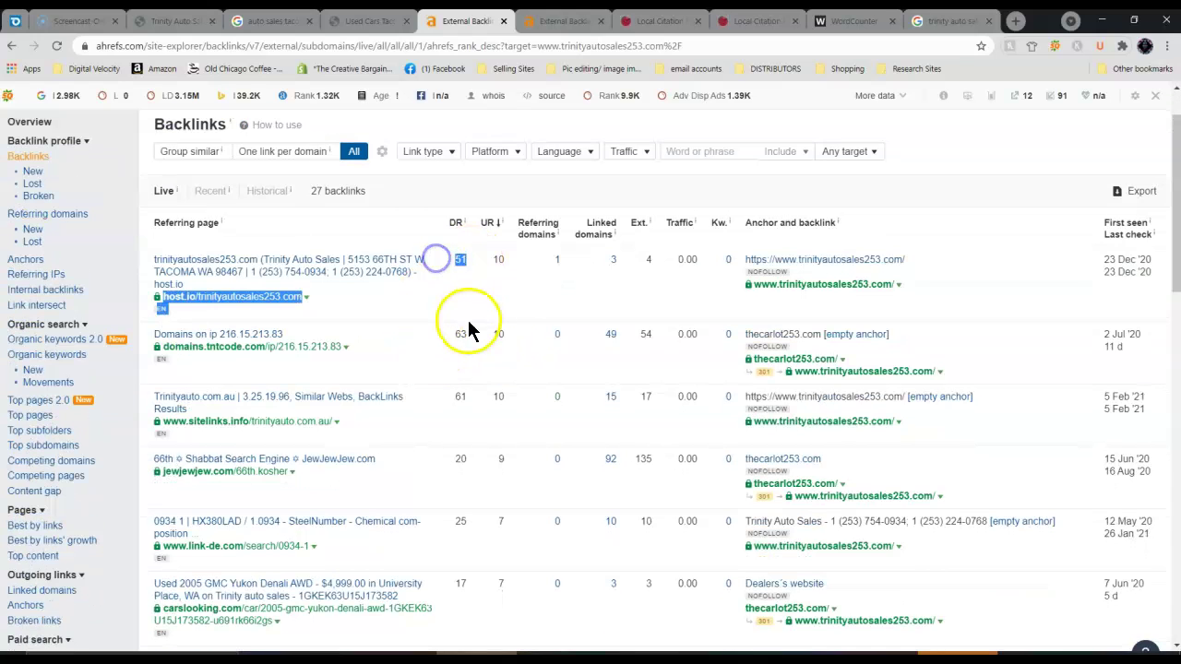
click(463, 334)
double_click(462, 335)
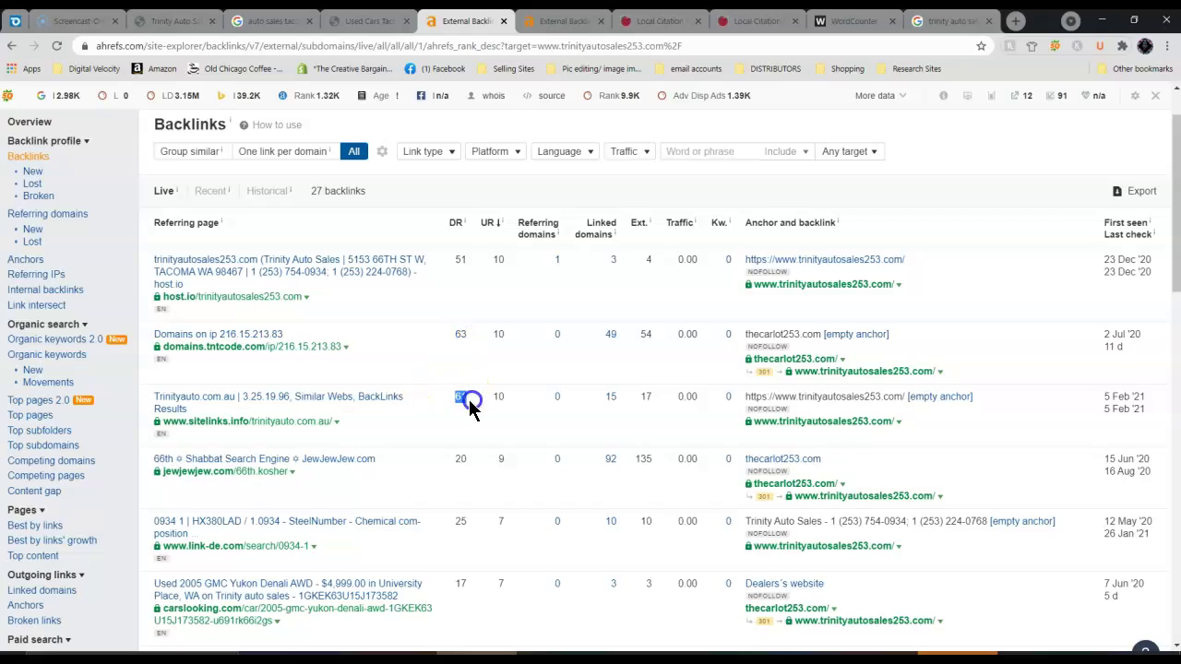
scroll(466, 398, down, 1)
scroll(464, 395, down, 3)
scroll(464, 394, down, 2)
scroll(464, 392, down, 2)
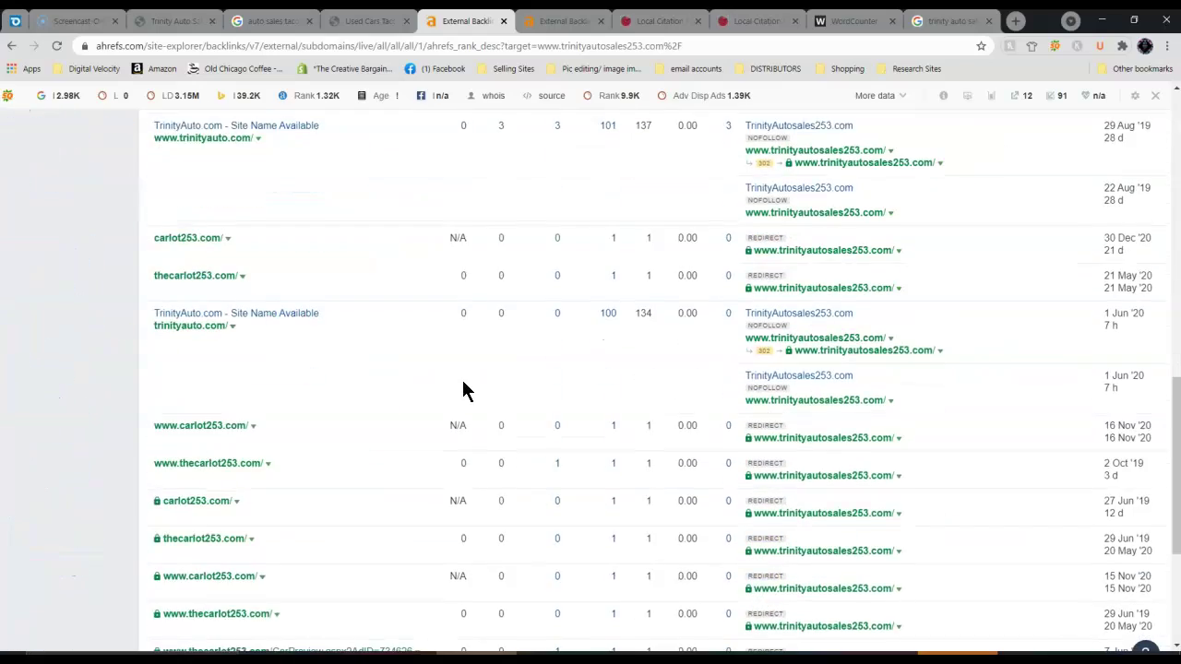
scroll(464, 391, down, 2)
scroll(465, 390, down, 1)
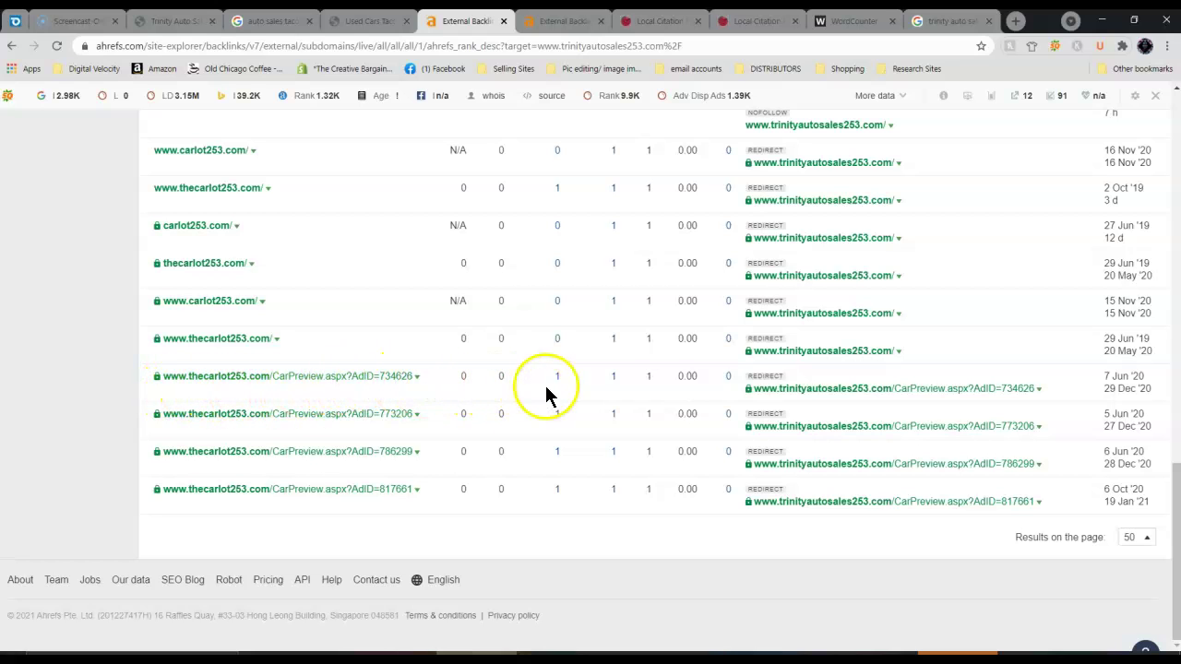
Check a CarPreview backlink's zero traffic, then scroll back to the table top
double_click(681, 370)
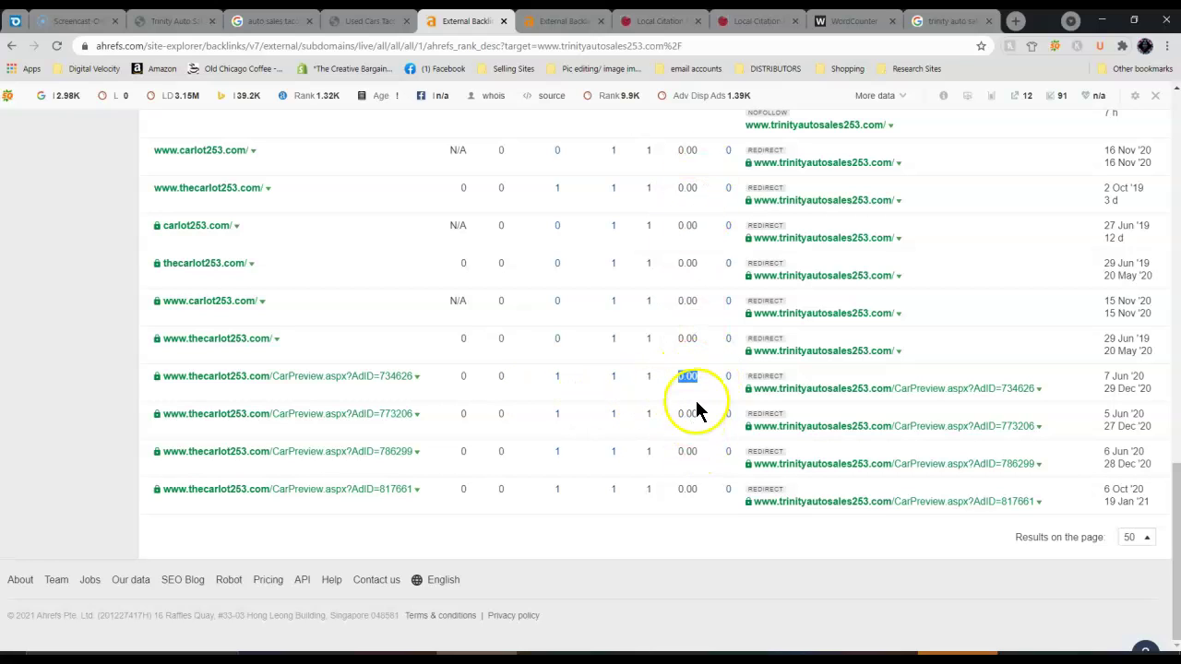
click(701, 383)
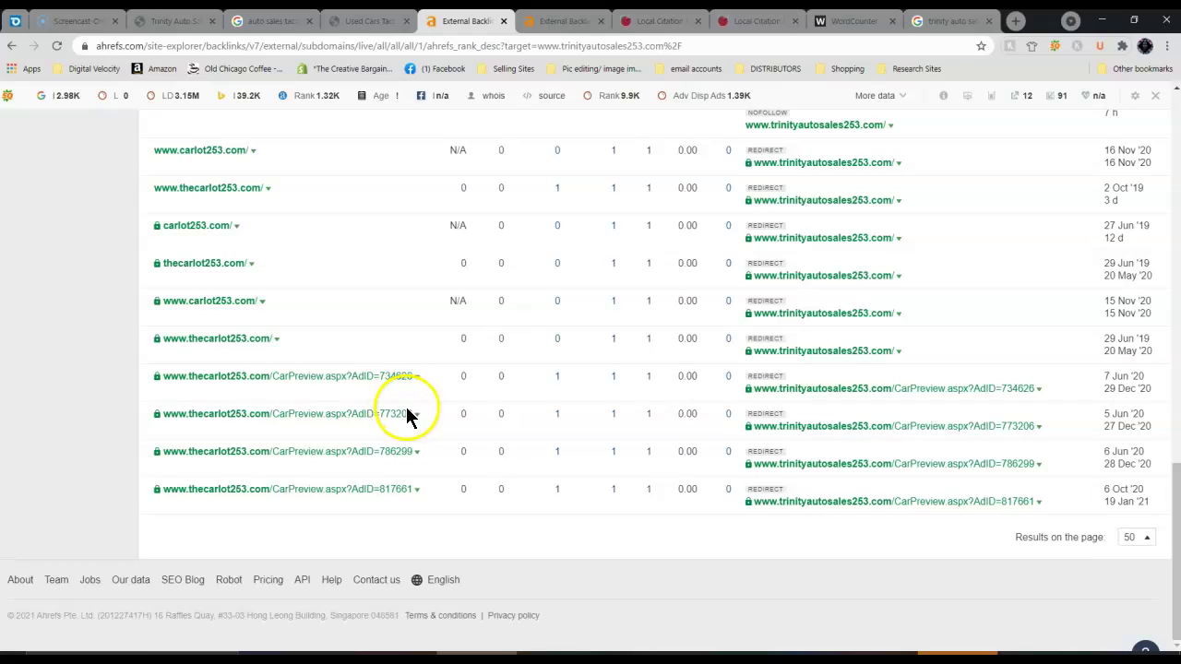
scroll(408, 409, up, 3)
scroll(409, 409, up, 3)
scroll(409, 408, up, 3)
scroll(408, 415, up, 1)
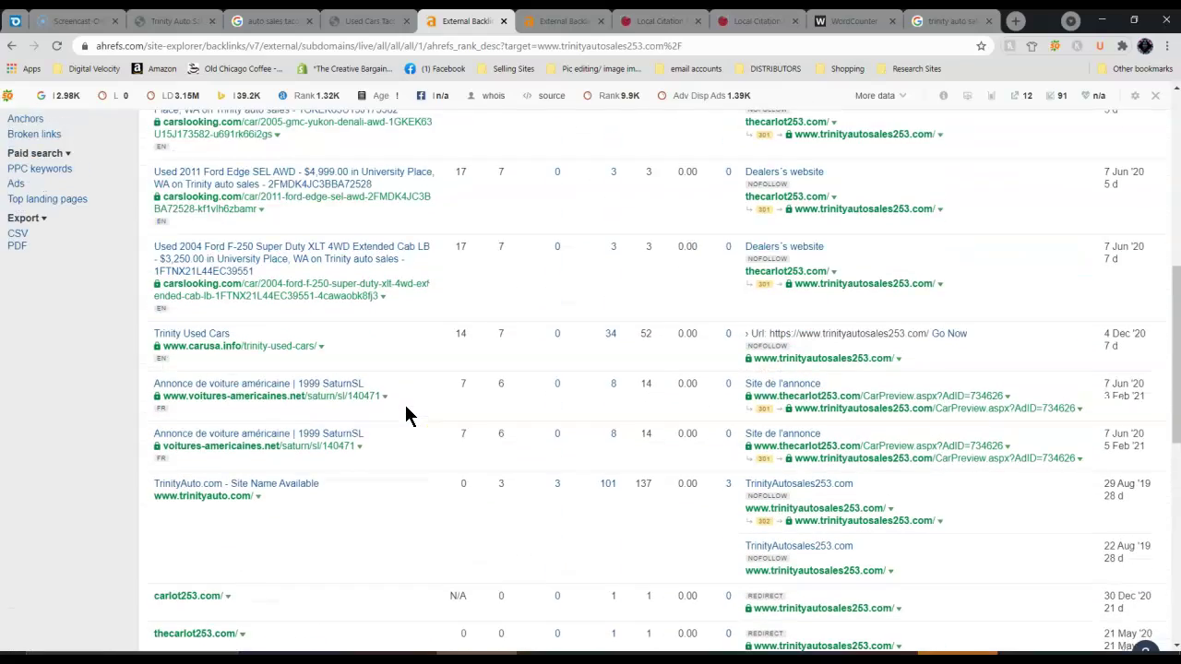
scroll(409, 414, up, 1)
scroll(408, 415, up, 1)
Scroll tacomacarsales.net's 33 backlinks, mostly nofollow carusa.info, then return to Trinity's list
scroll(434, 295, up, 1)
click(554, 21)
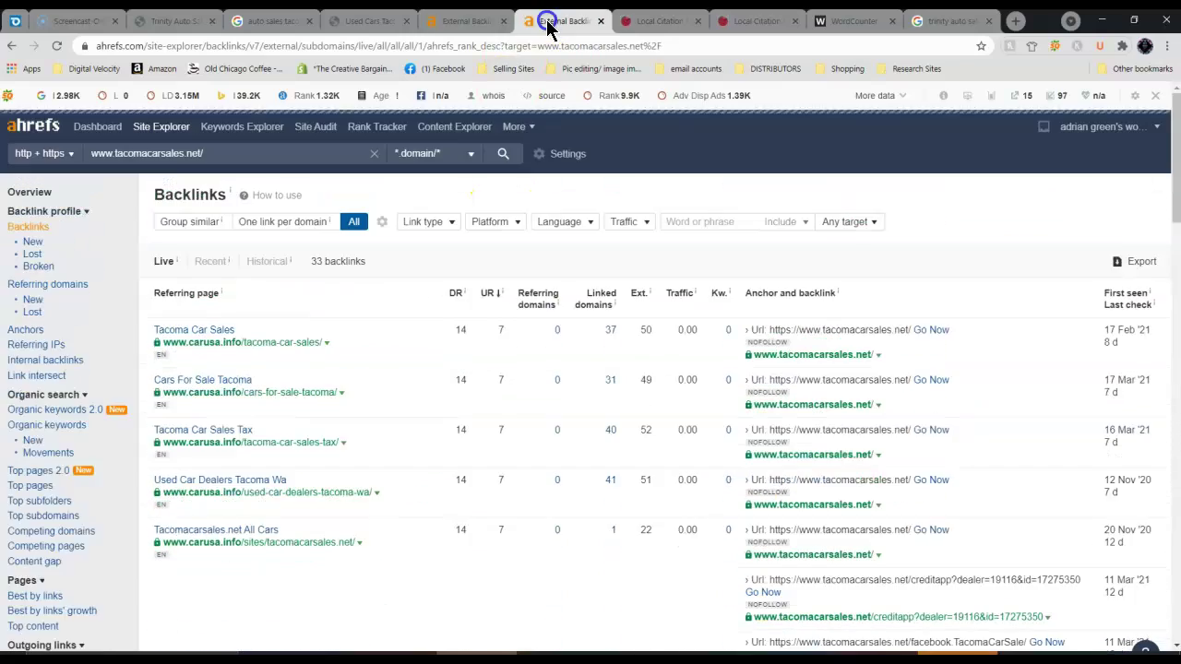
scroll(369, 369, down, 1)
scroll(356, 380, down, 4)
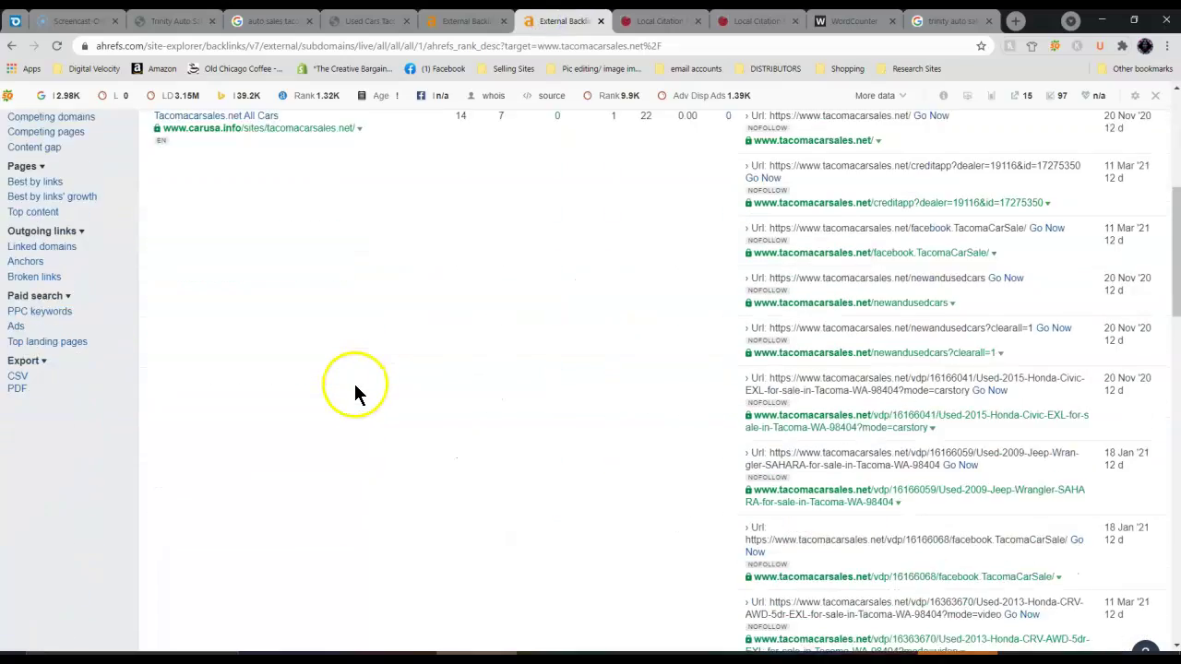
scroll(356, 386, down, 3)
scroll(356, 386, down, 3)
scroll(356, 386, down, 3)
scroll(358, 394, down, 1)
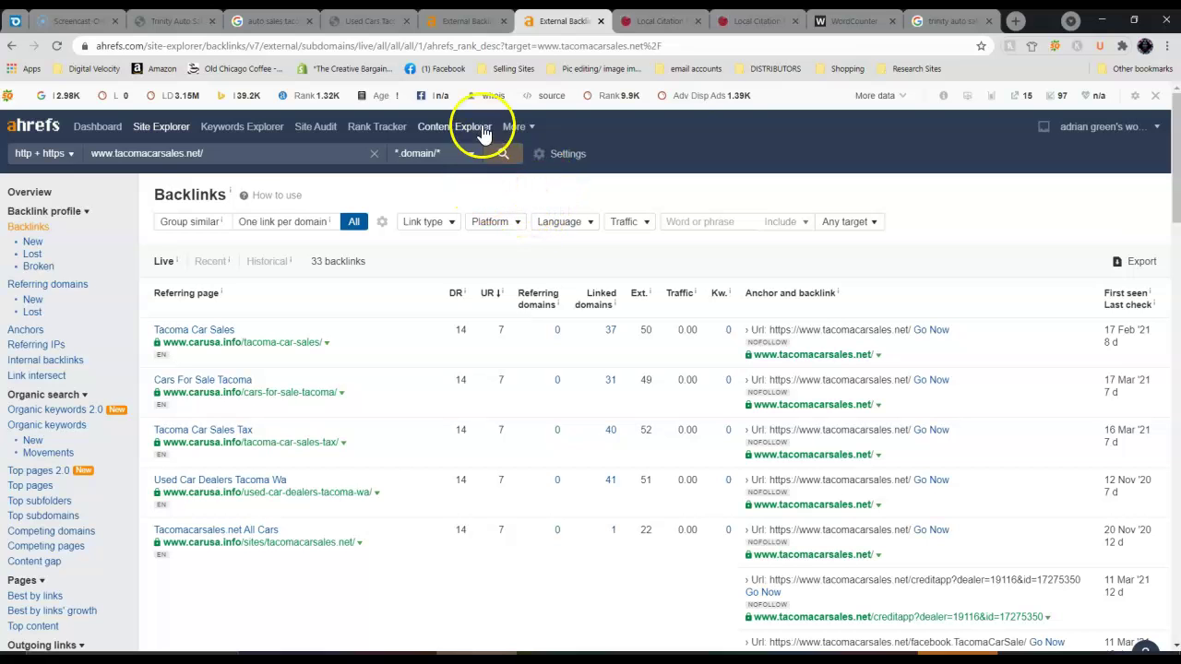
click(462, 26)
Open the referring domains lists for tacomacarsales.net and trinityautosales253.com
scroll(458, 235, up, 5)
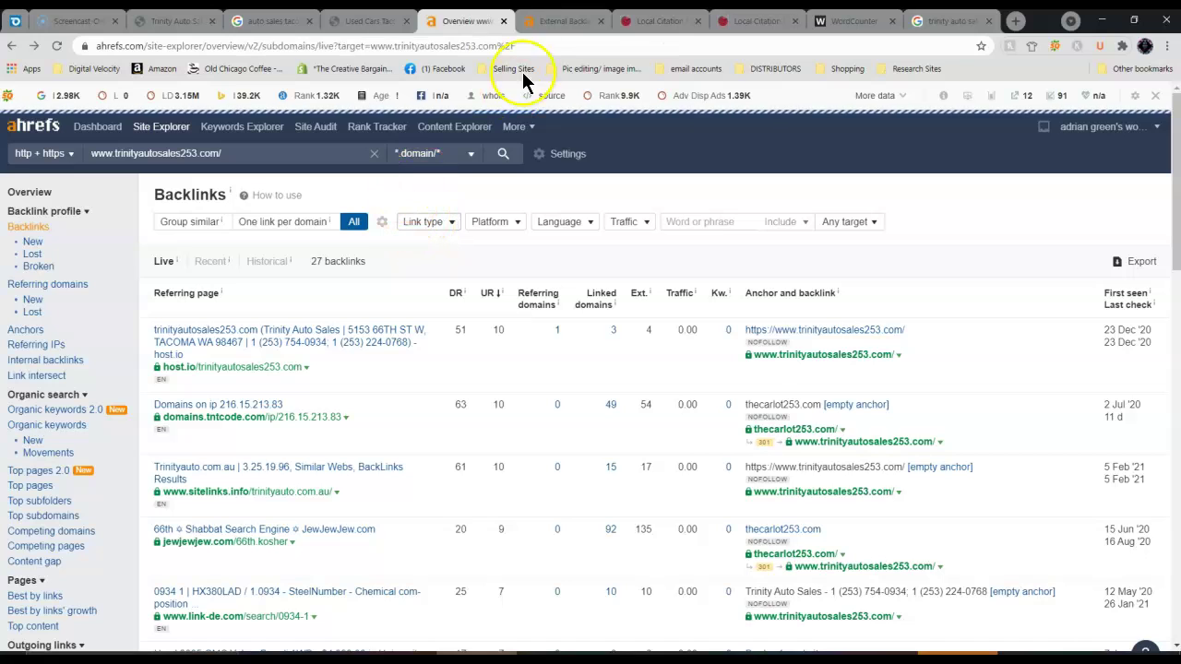
click(552, 22)
key(alt+Left)
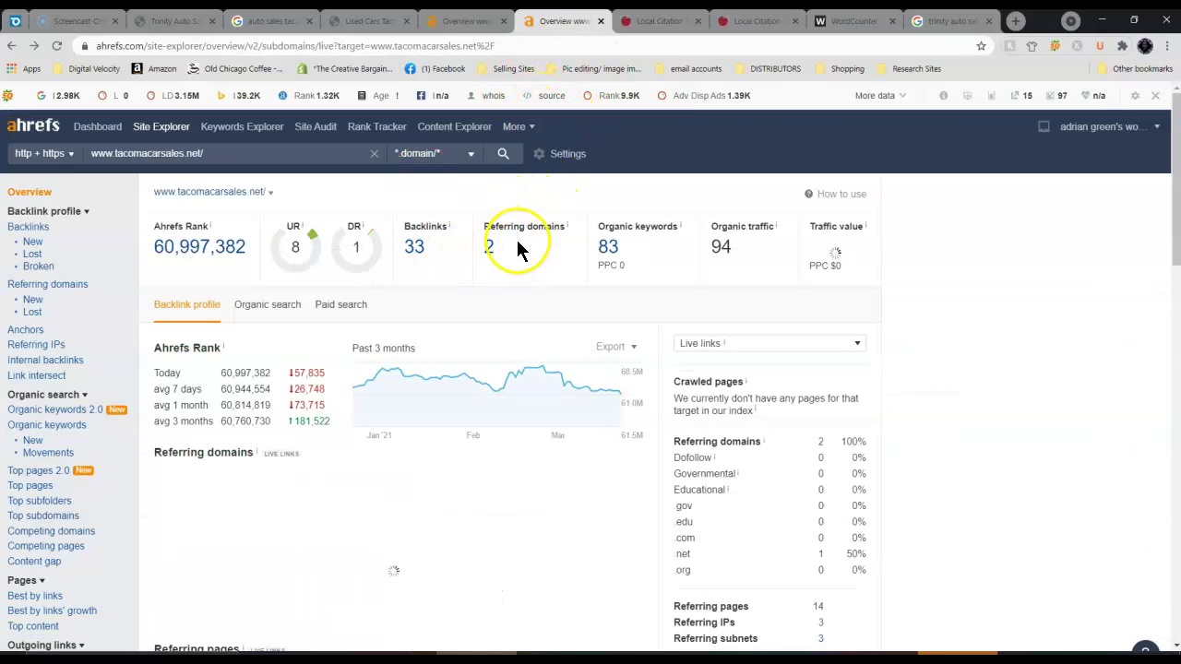
click(492, 250)
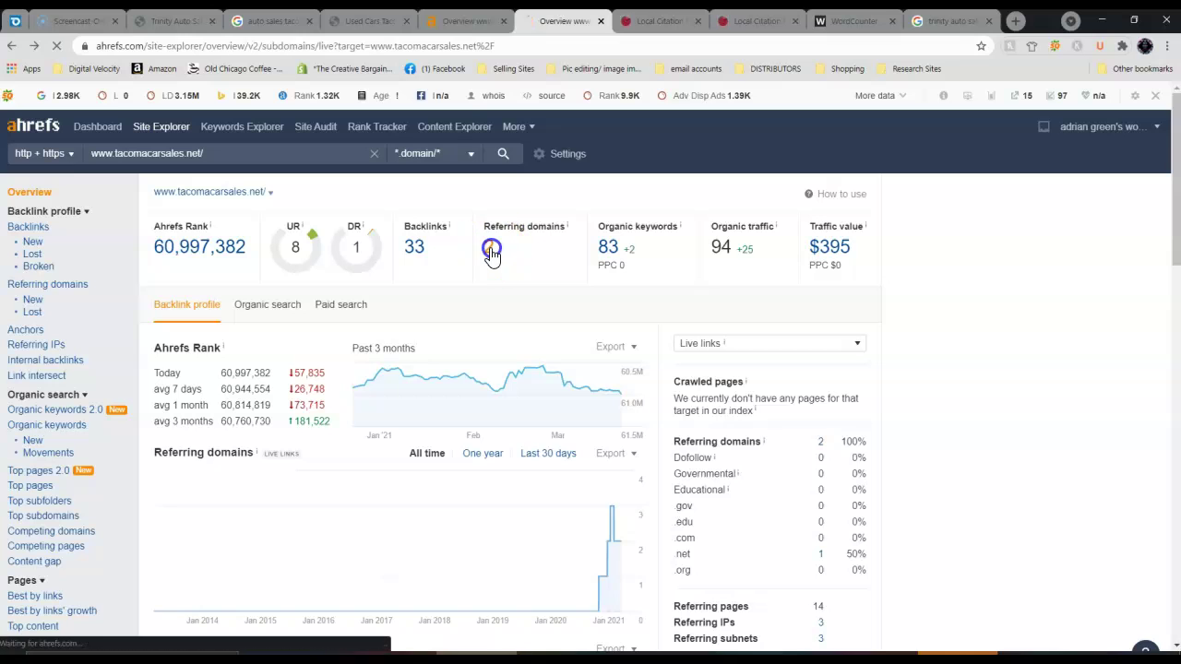
click(462, 22)
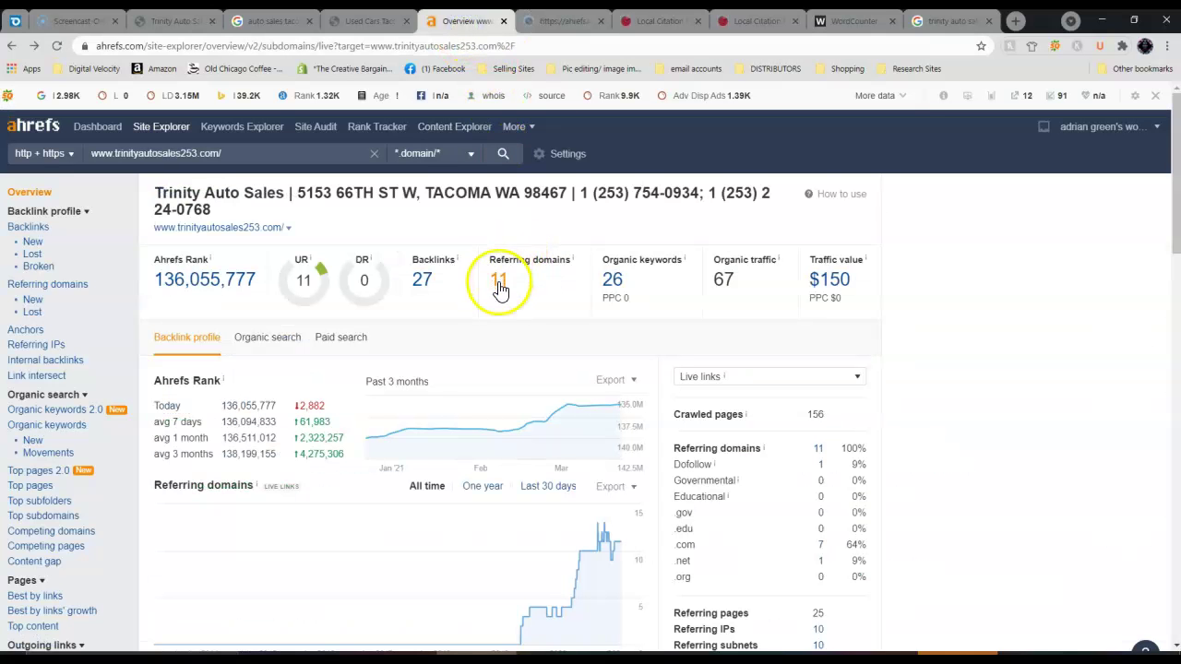
click(503, 287)
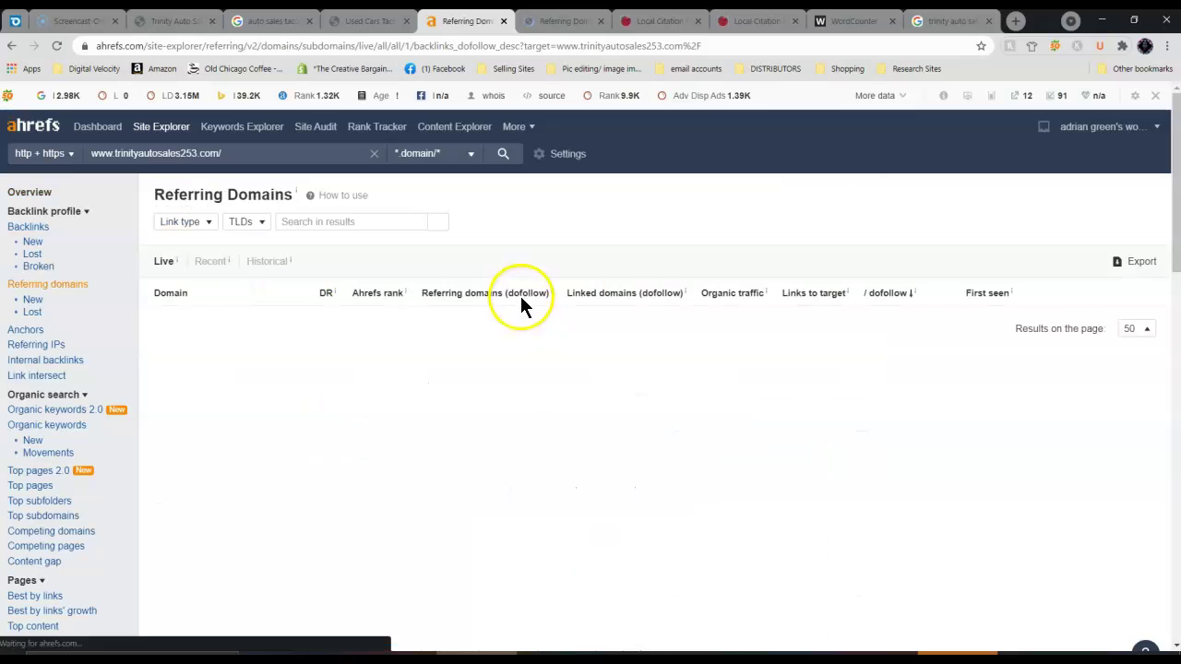
Review Trinity's 11 referring domains, including thecarlot253.com, against tacomacarsales.net's 2
scroll(443, 297, down, 1)
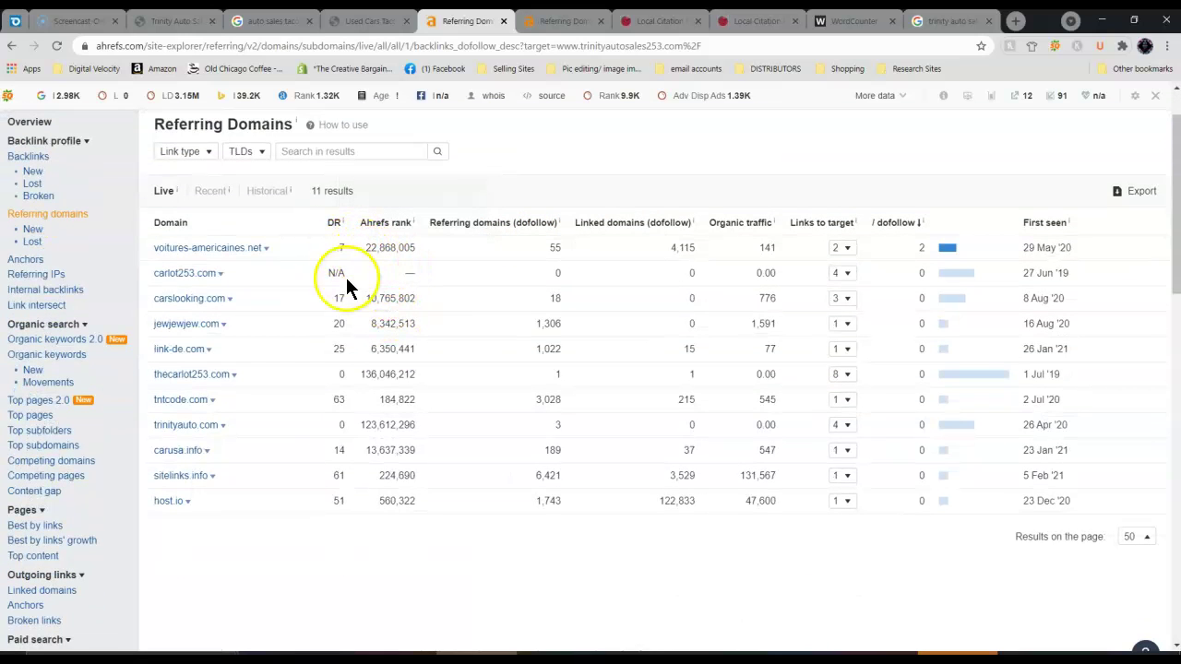
drag(343, 247, 319, 248)
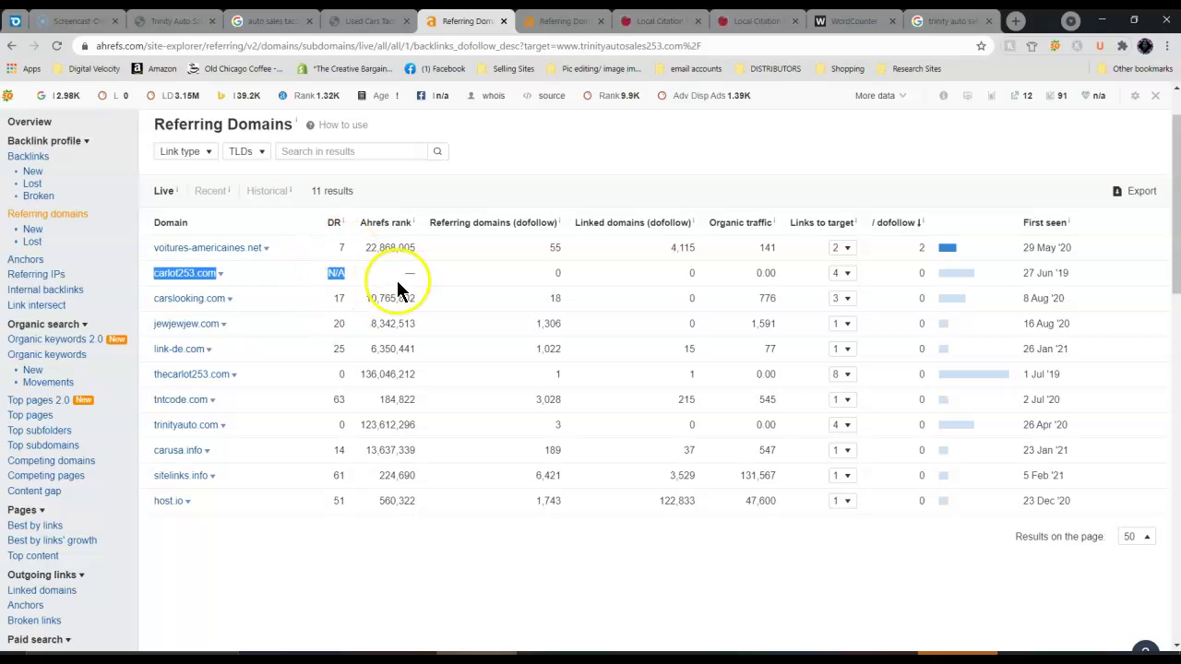
drag(331, 378, 337, 413)
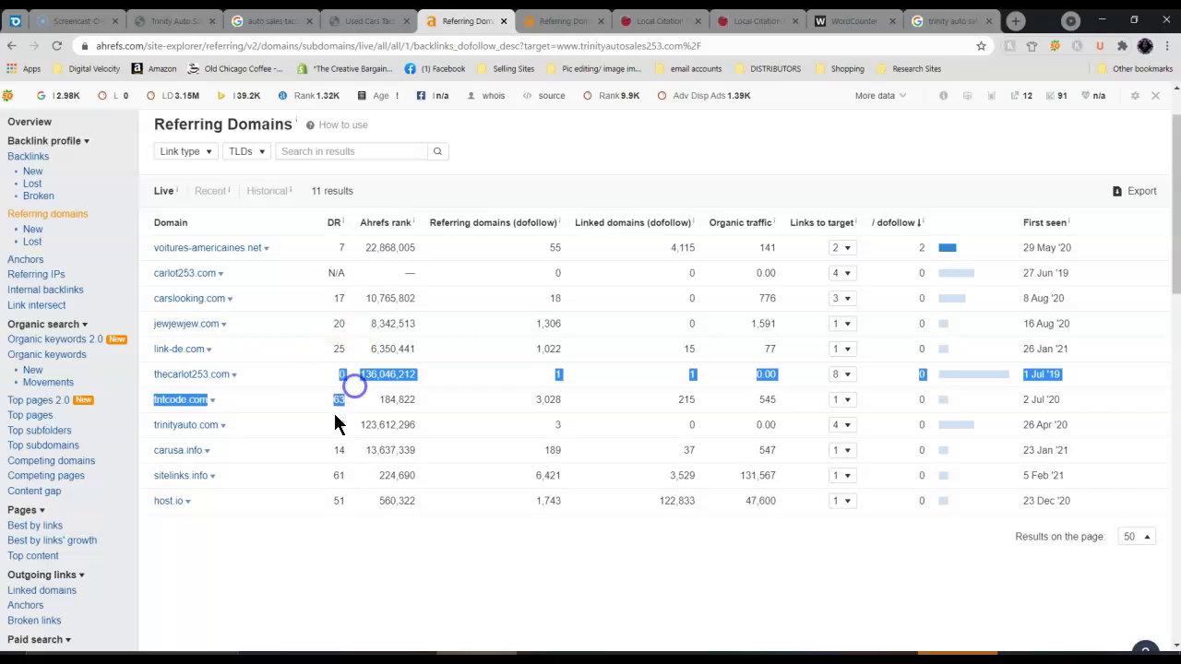
click(341, 425)
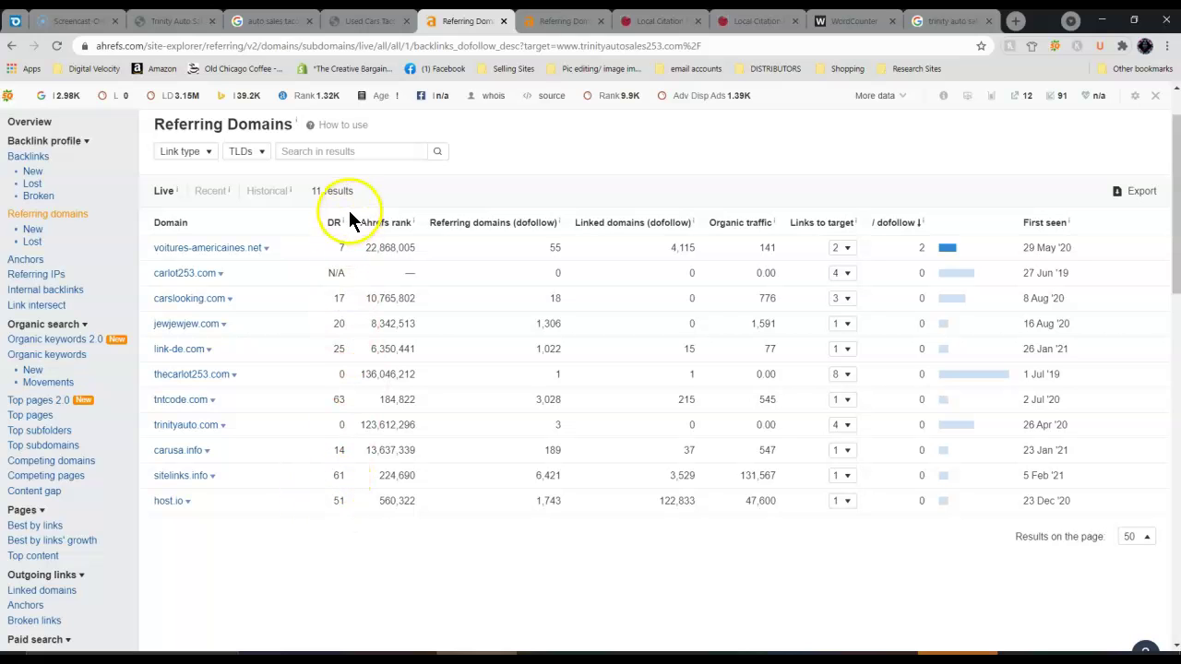
scroll(413, 314, up, 1)
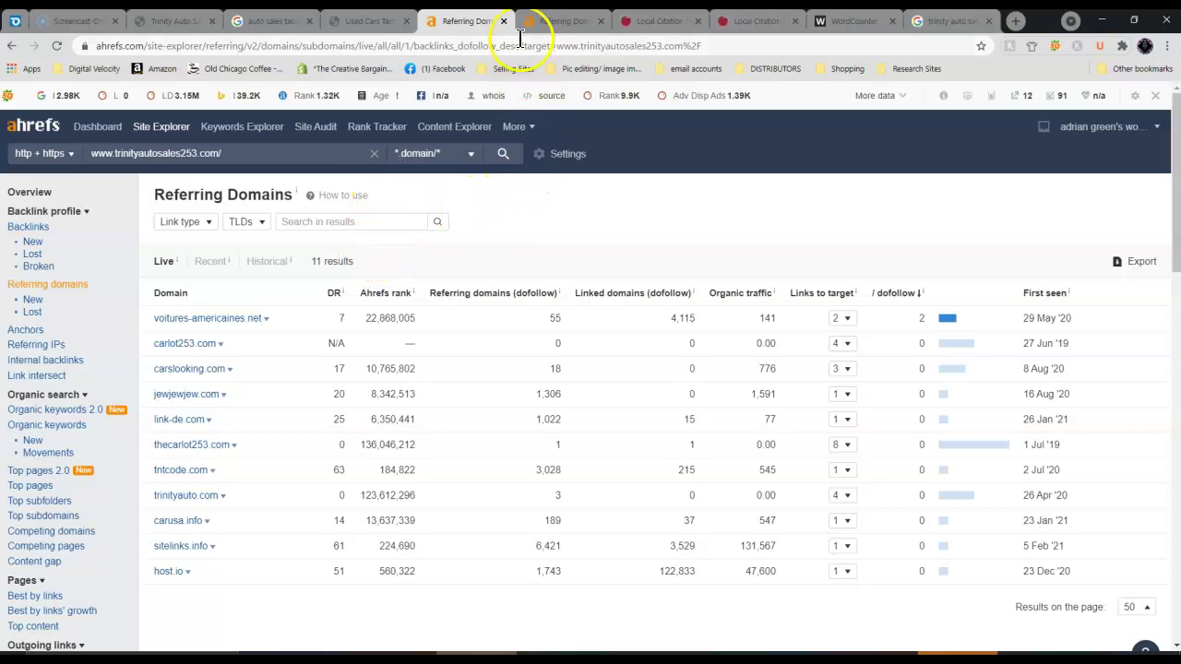
click(560, 21)
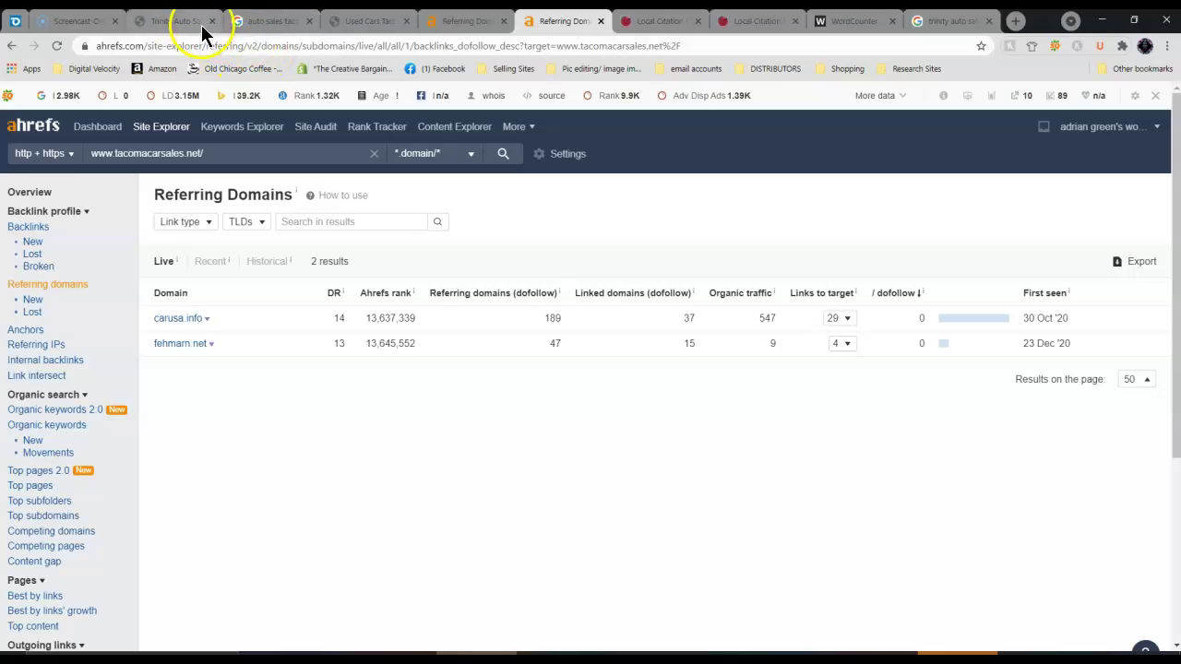
click(169, 24)
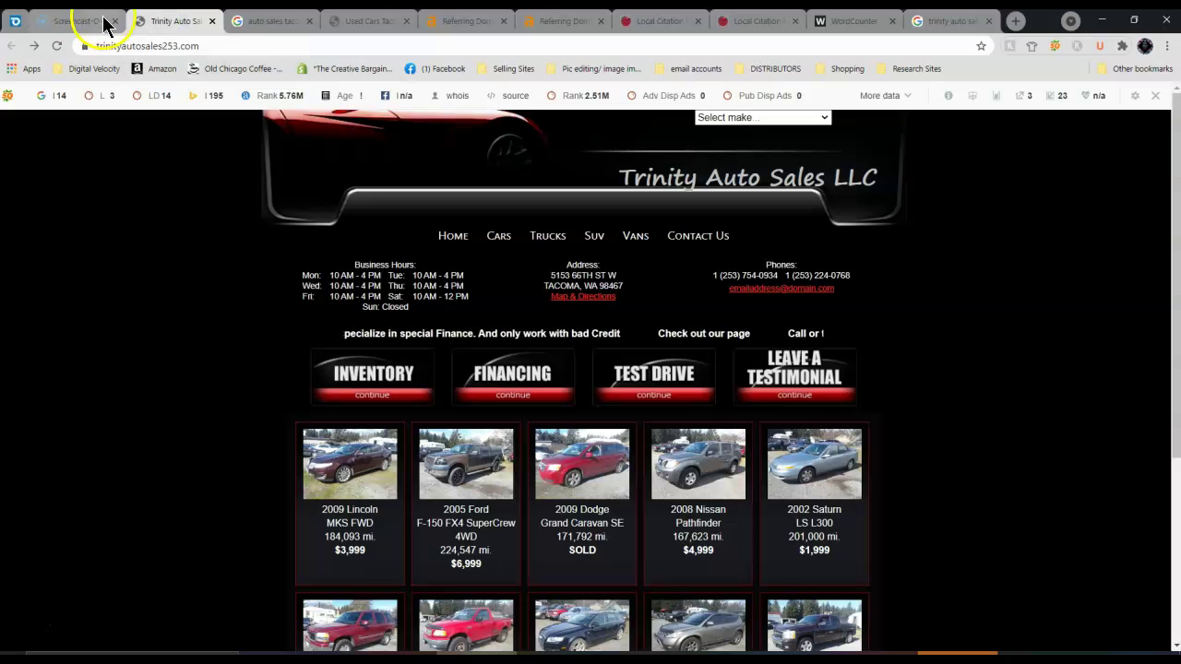
Return to the 'auto sales tacoma' results showing the Tacoma dealer map pack
click(251, 22)
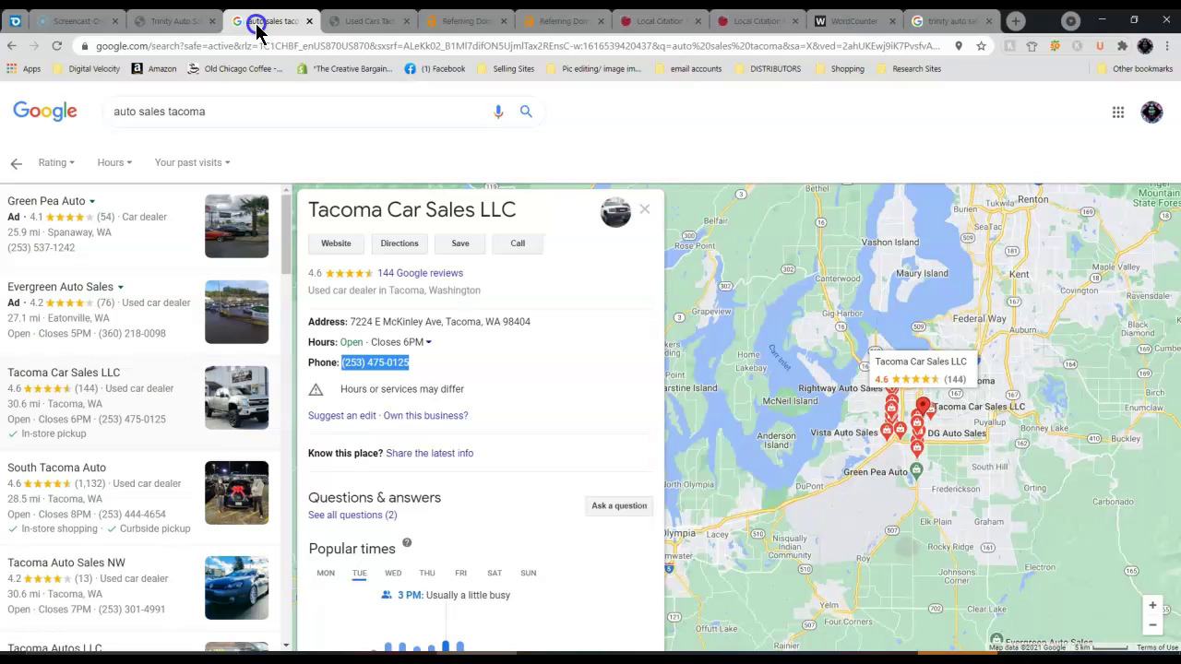
click(273, 169)
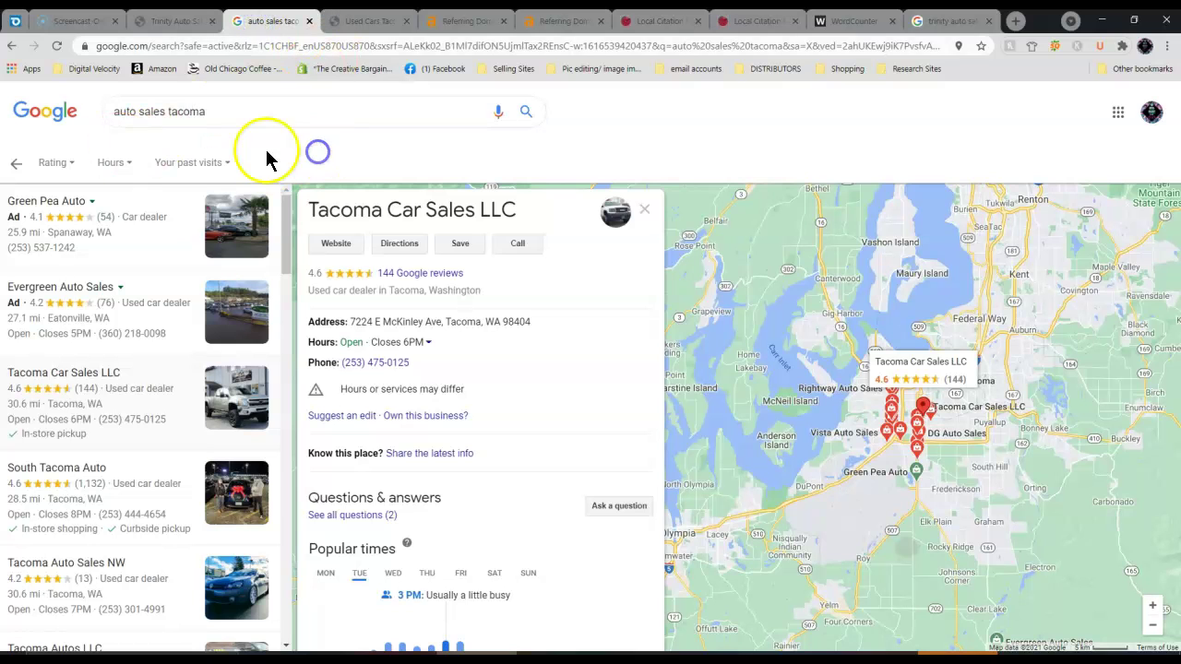
click(12, 46)
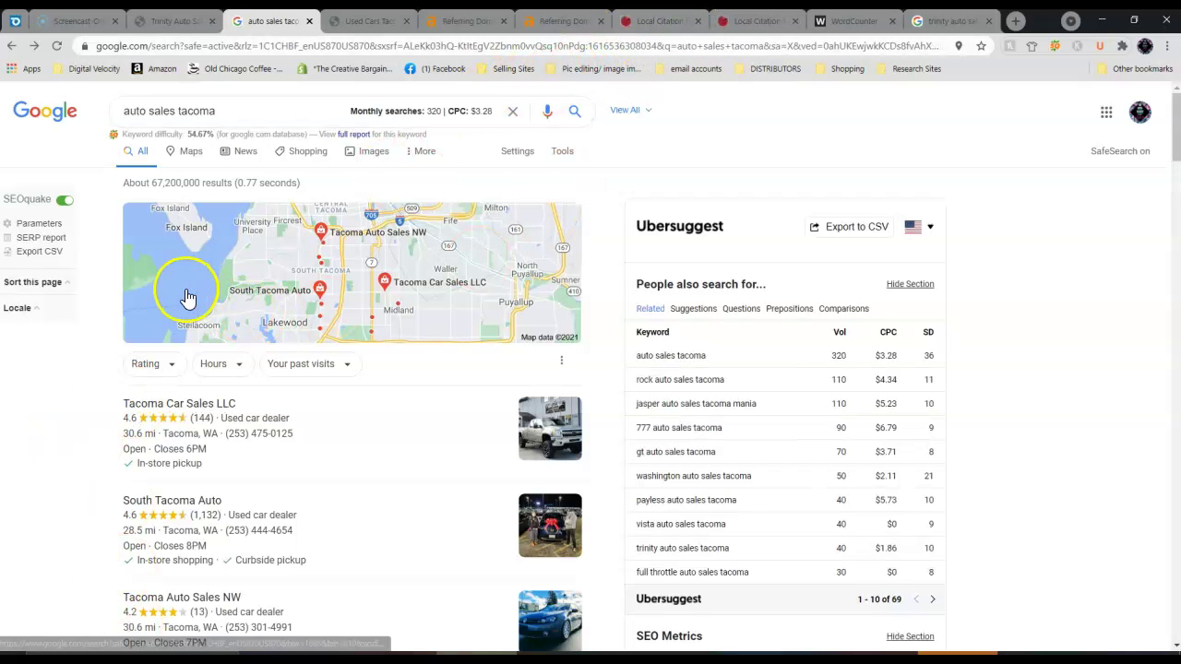
scroll(118, 268, down, 2)
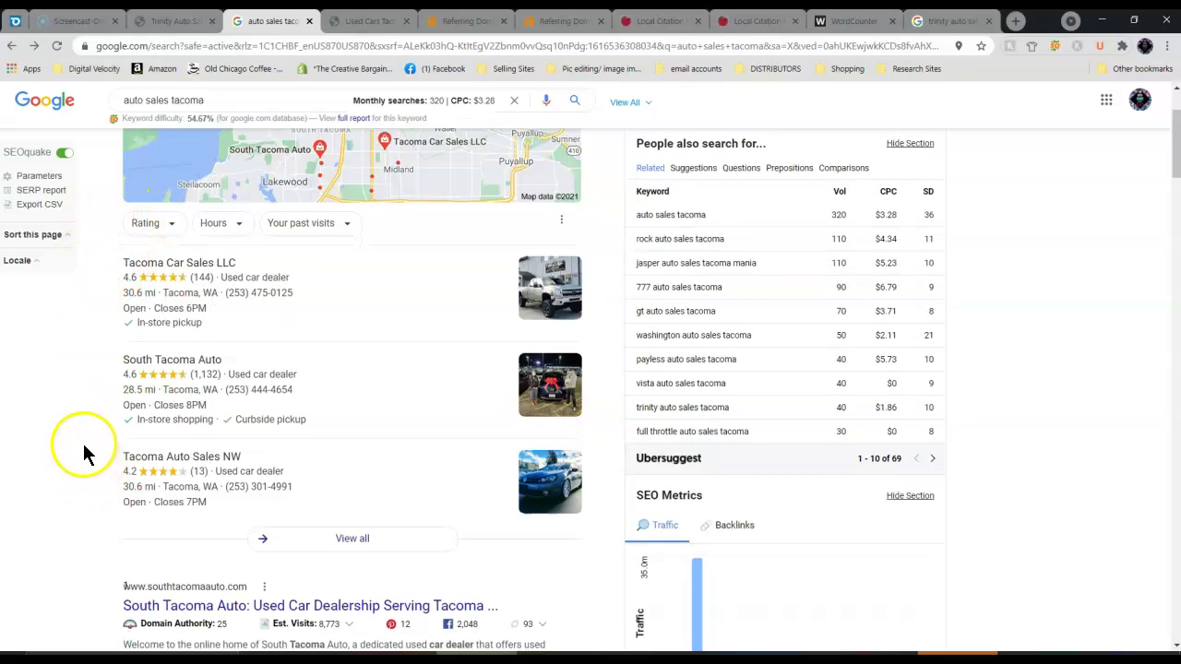
scroll(92, 369, up, 1)
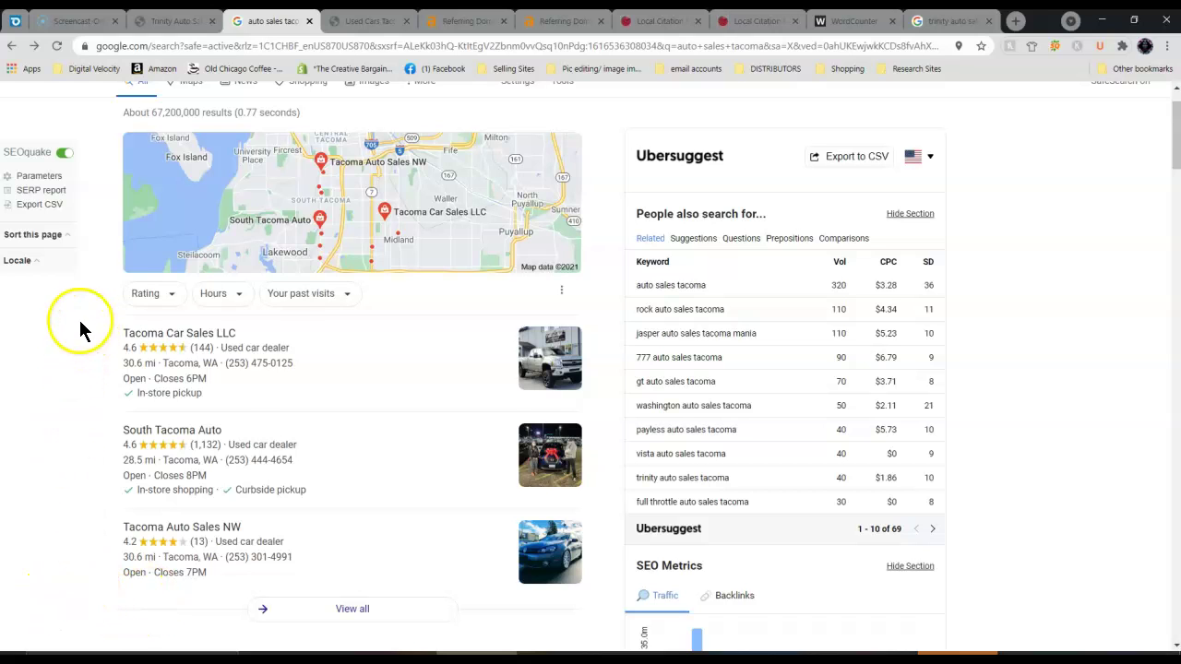
scroll(80, 320, up, 1)
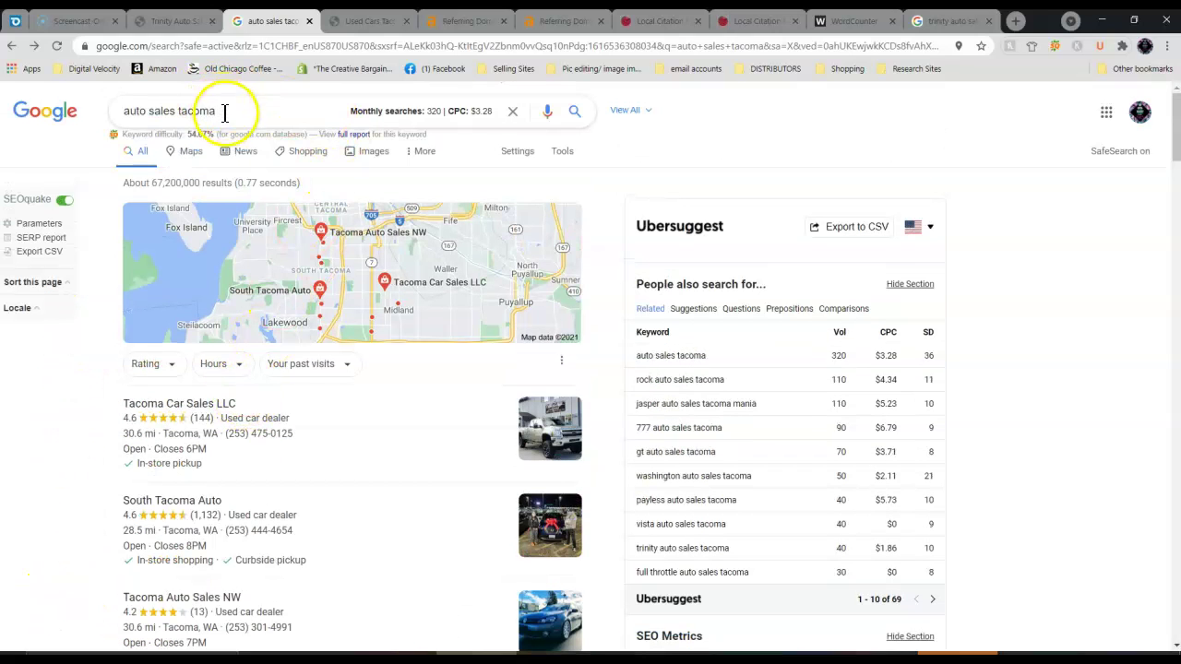
click(225, 113)
click(87, 442)
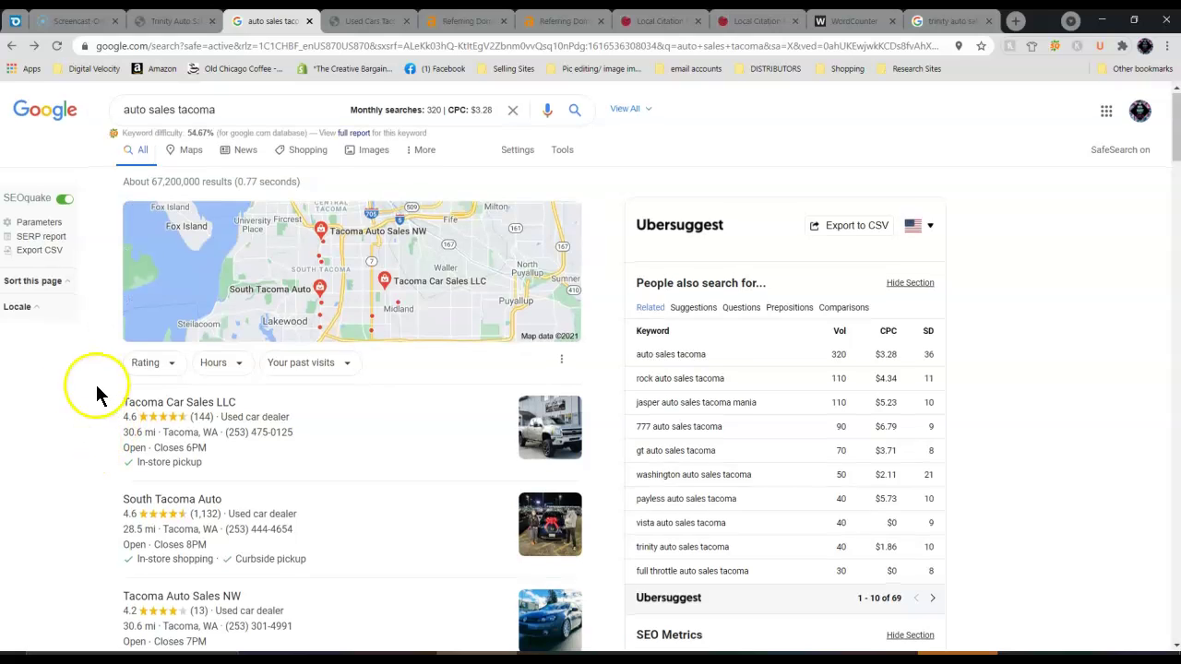
scroll(96, 392, down, 1)
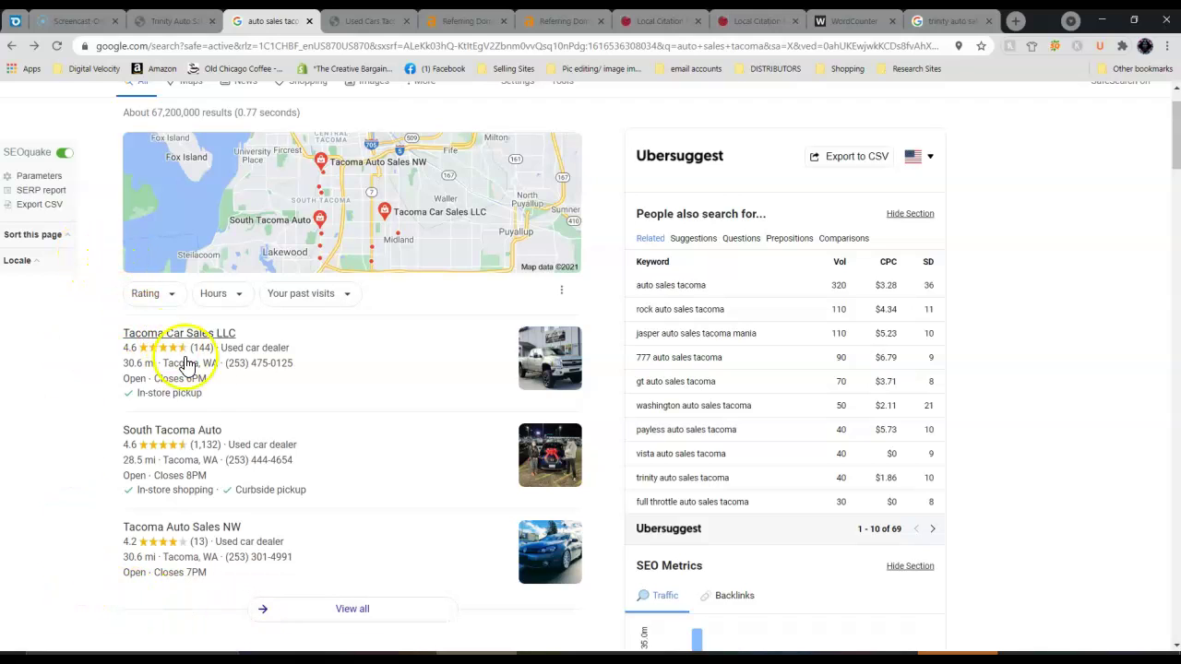
Review Tacoma Car Sales LLC's local listing, rated 4.6 from 144 reviews
click(160, 330)
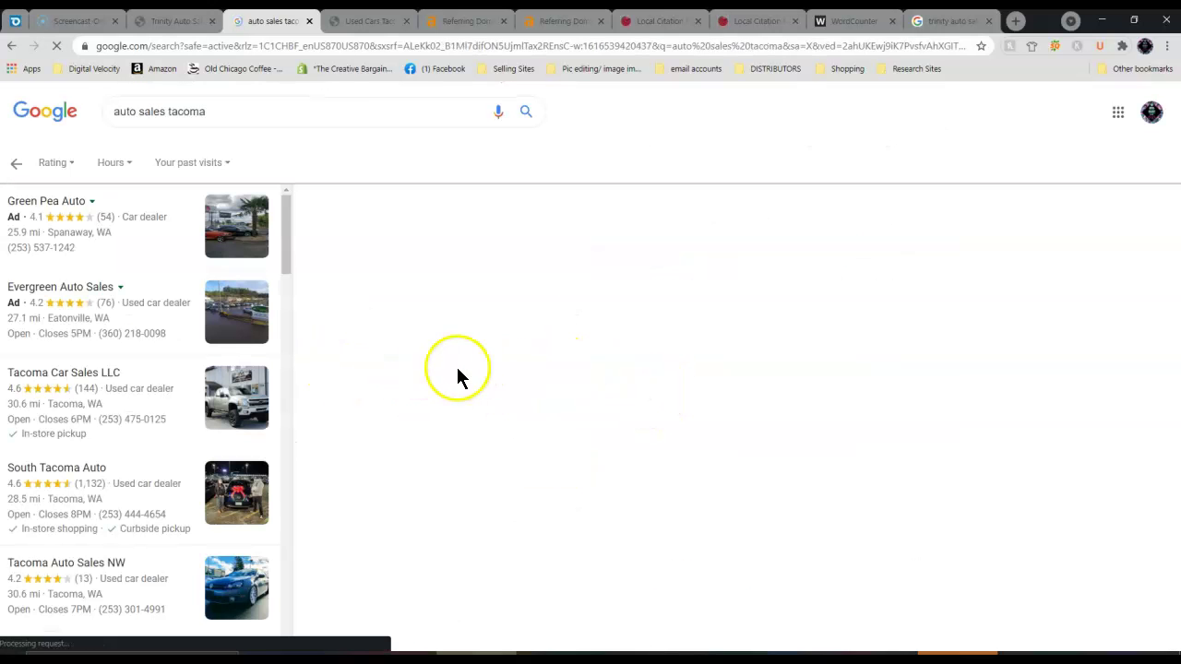
scroll(540, 395, down, 3)
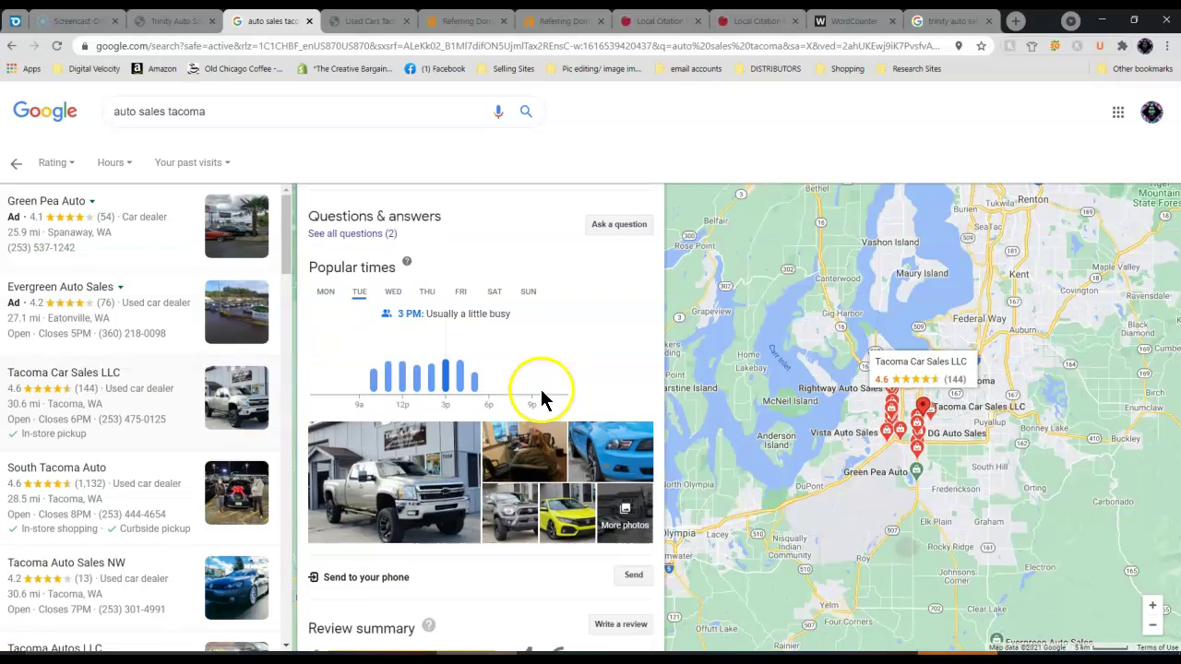
scroll(523, 456, down, 1)
scroll(493, 514, up, 4)
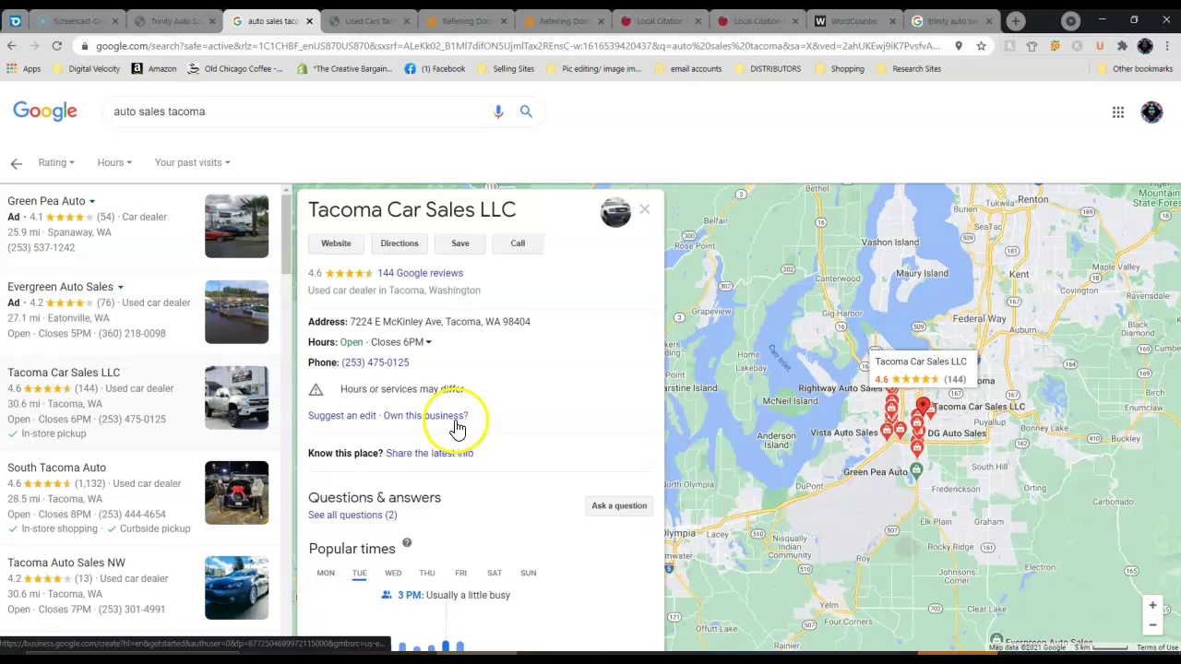
scroll(553, 498, down, 2)
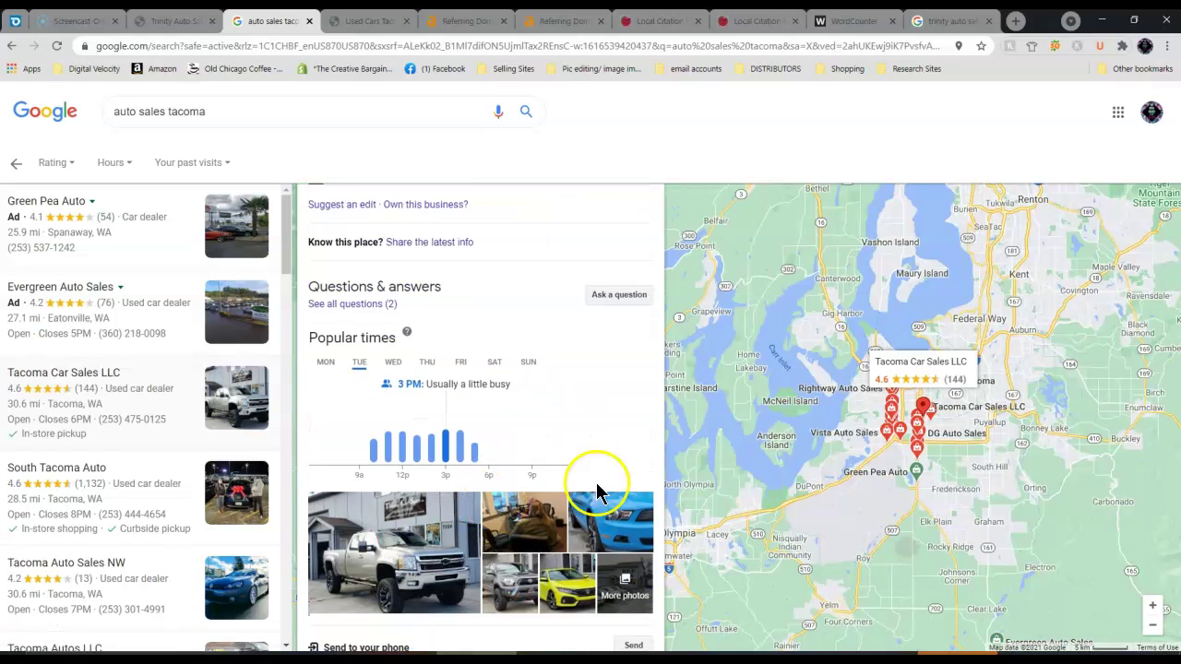
scroll(523, 558, down, 3)
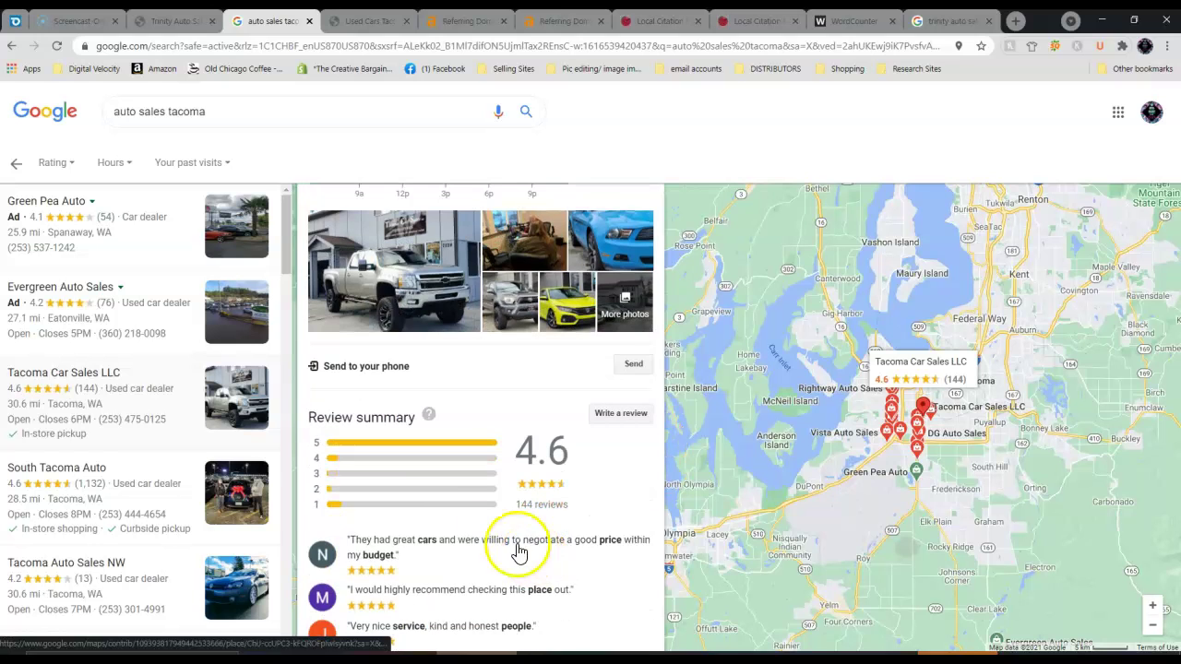
scroll(493, 484, down, 3)
scroll(492, 488, down, 2)
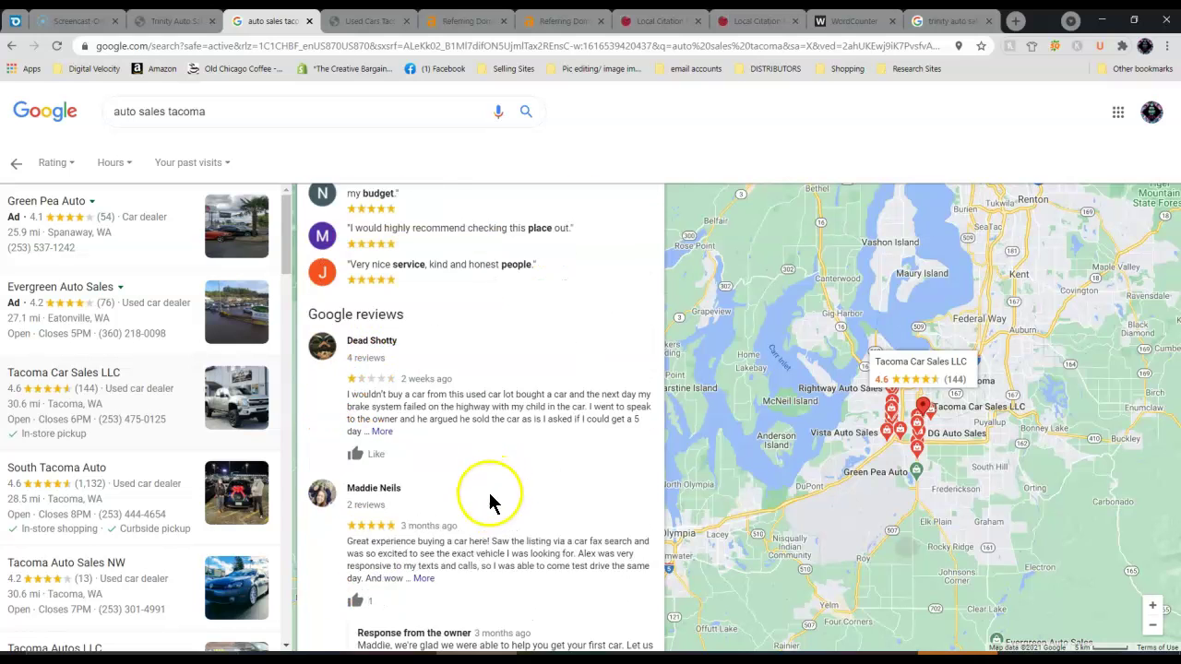
scroll(488, 491, up, 3)
scroll(488, 498, up, 5)
scroll(488, 490, up, 2)
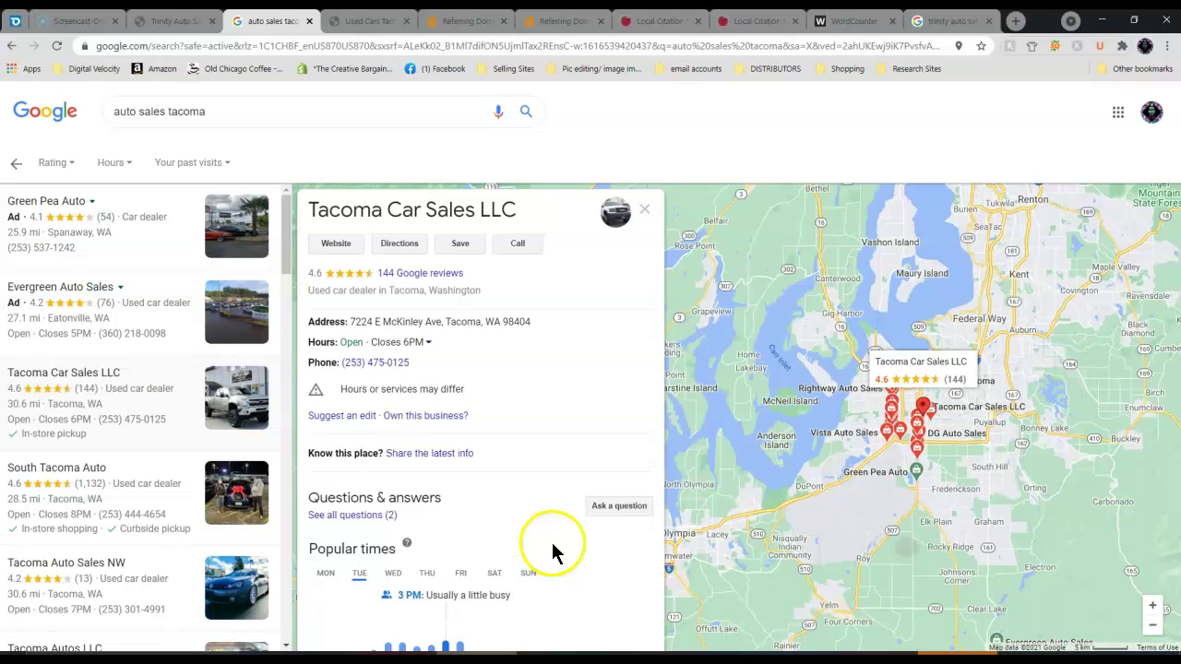
click(458, 23)
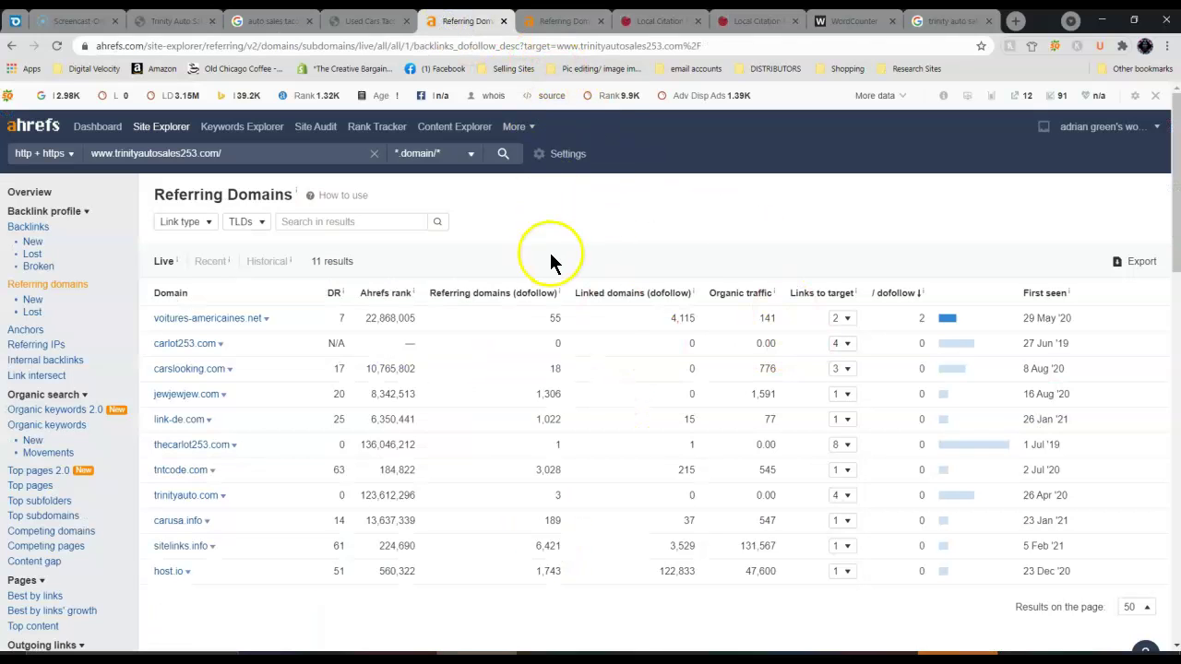
Open the Organic Keywords reports for tacomacarsales.net and trinityautosales253.com
click(554, 22)
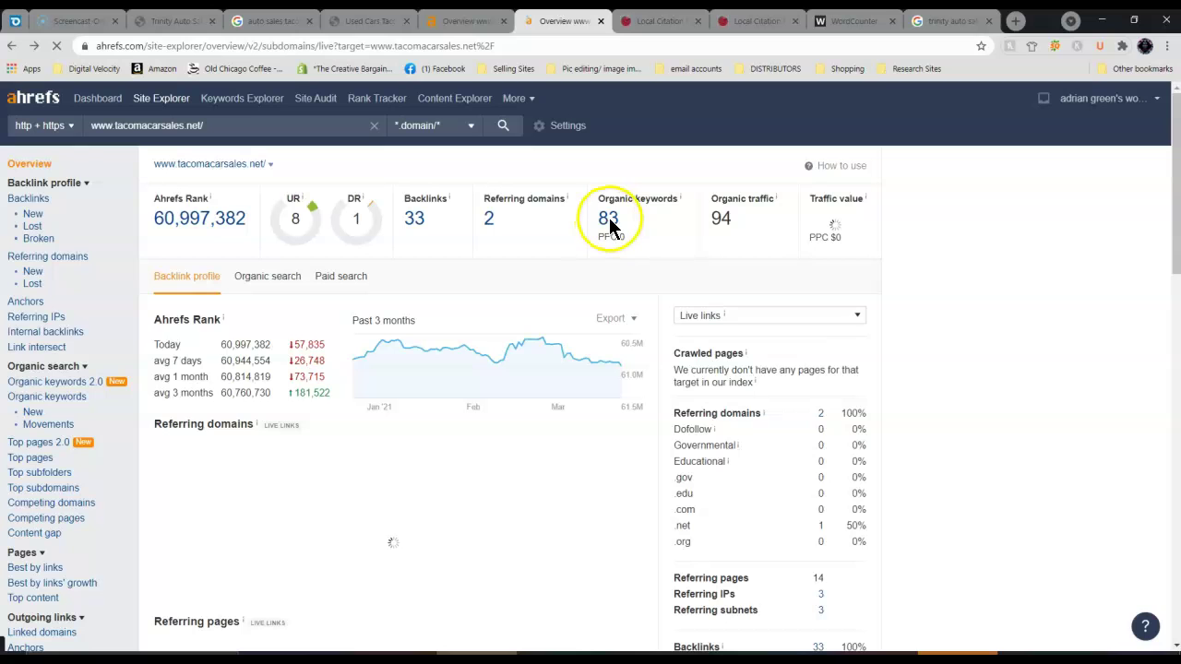
click(608, 219)
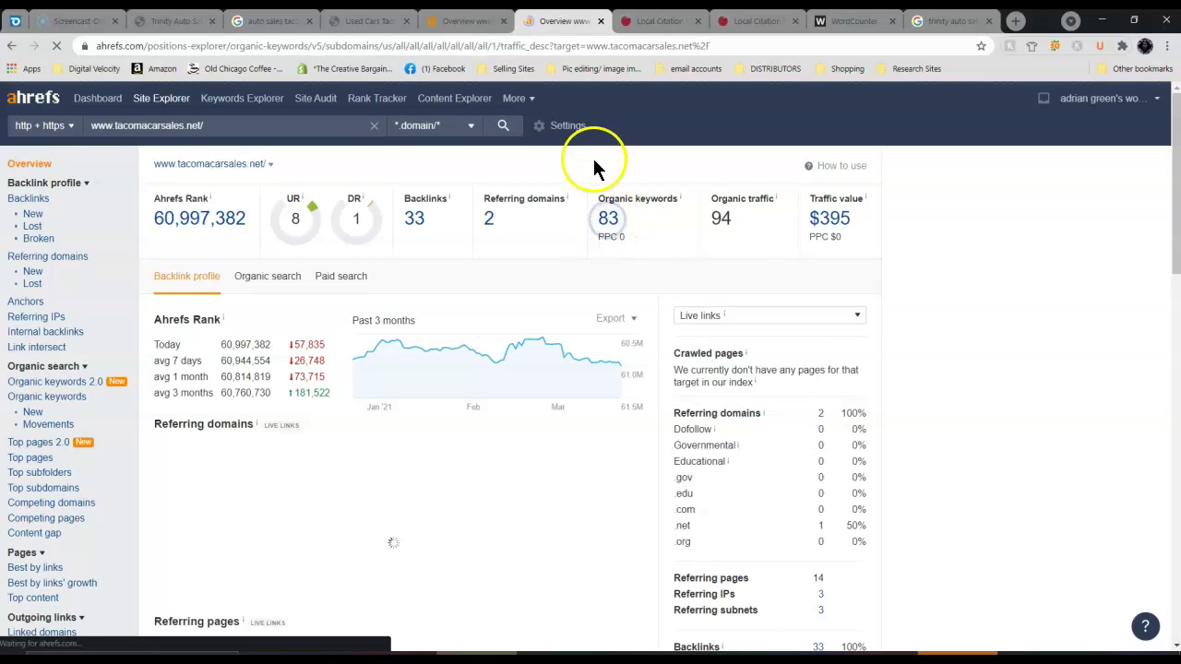
click(466, 22)
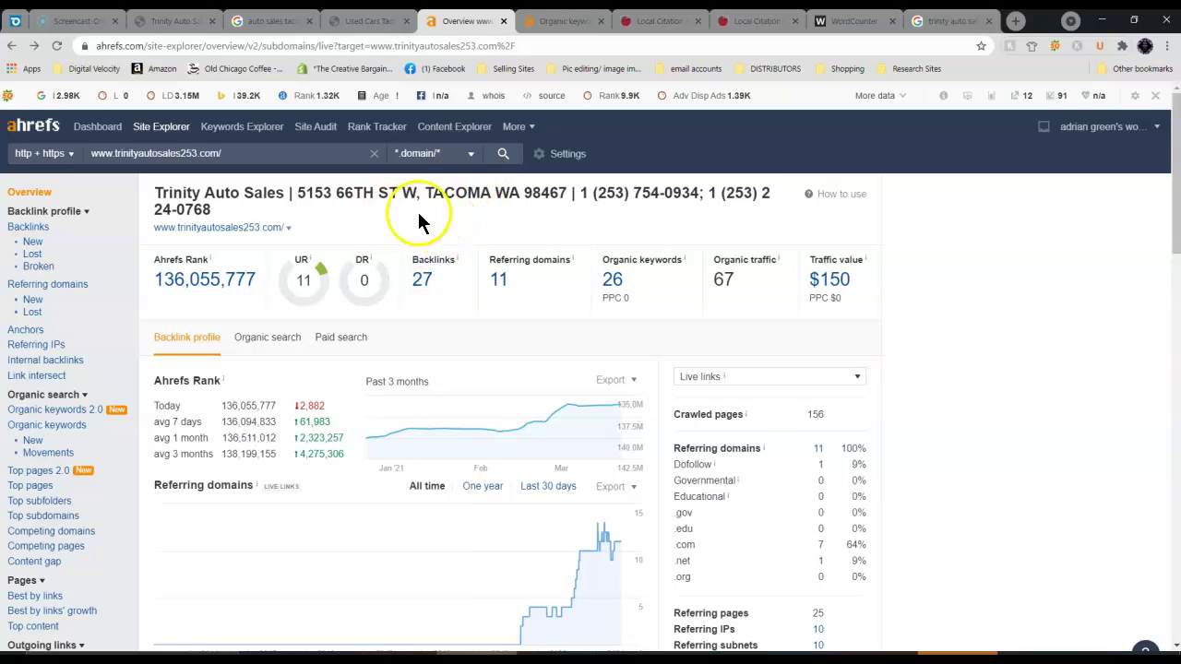
click(499, 281)
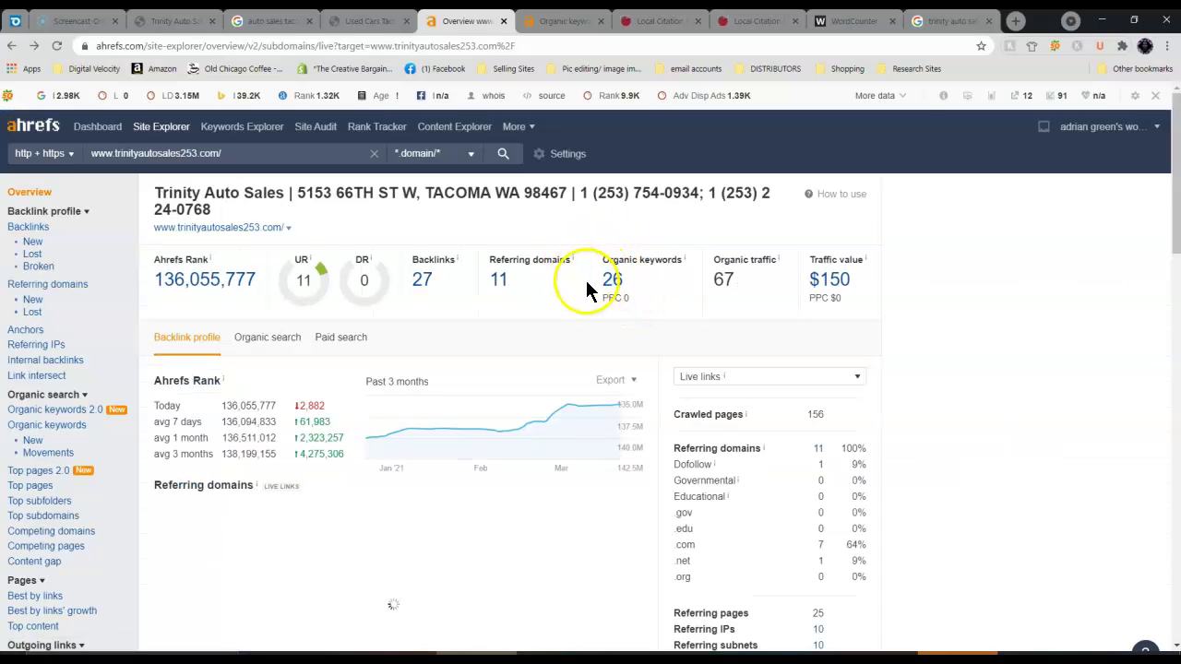
click(614, 288)
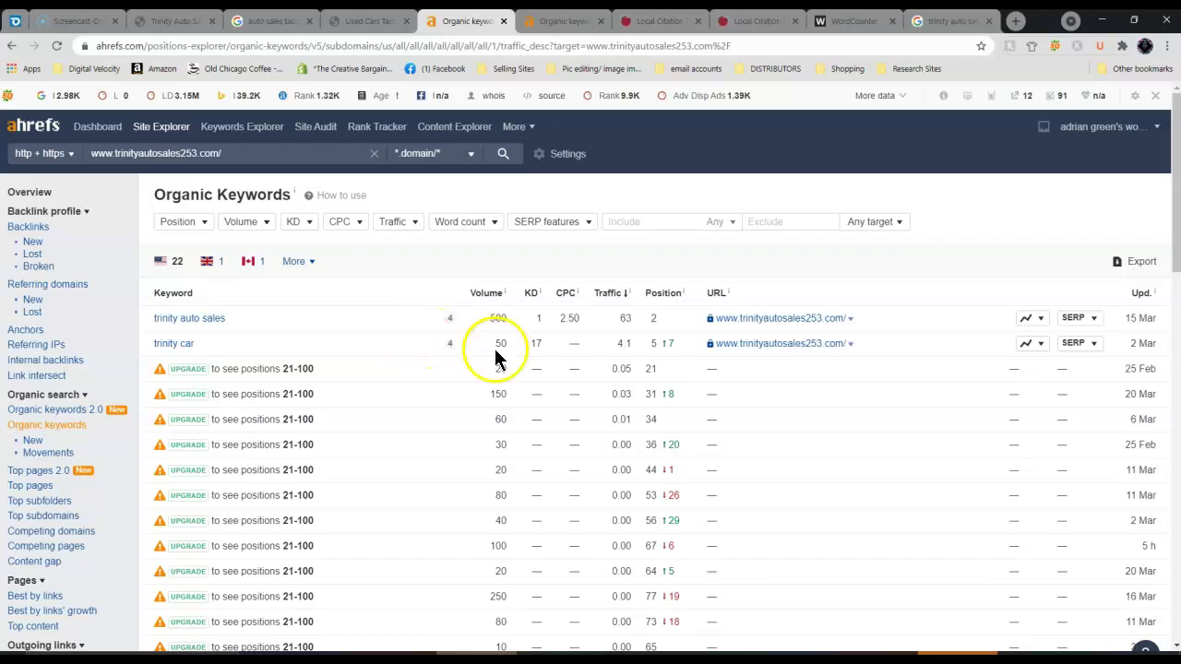
click(663, 343)
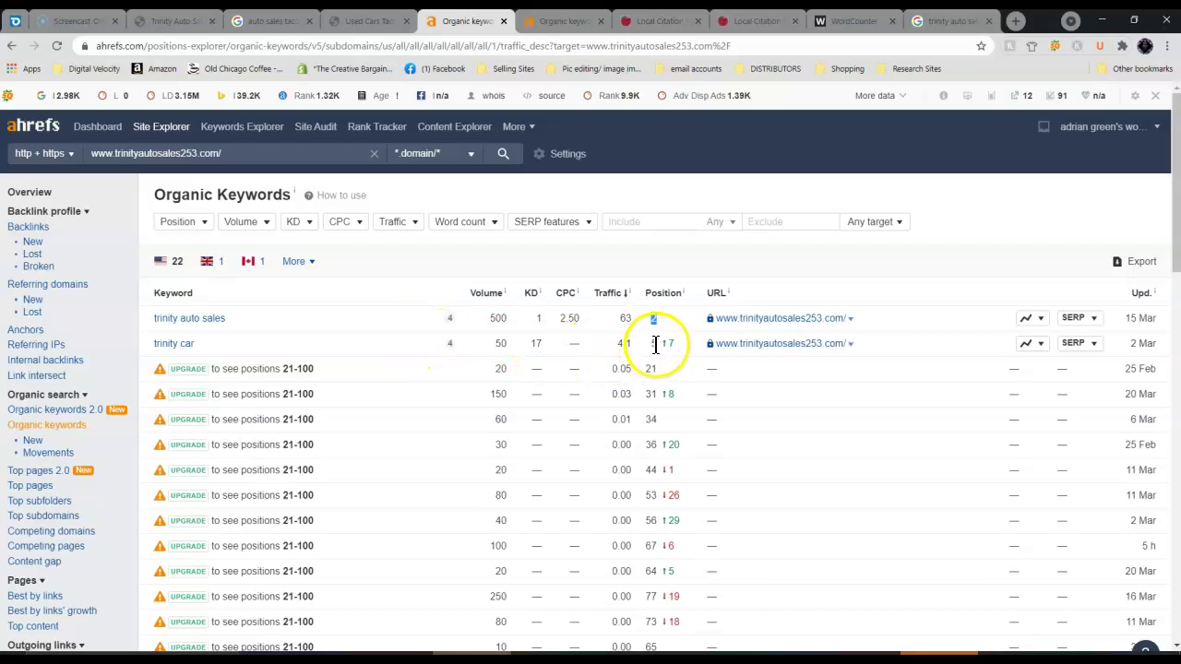
double_click(647, 344)
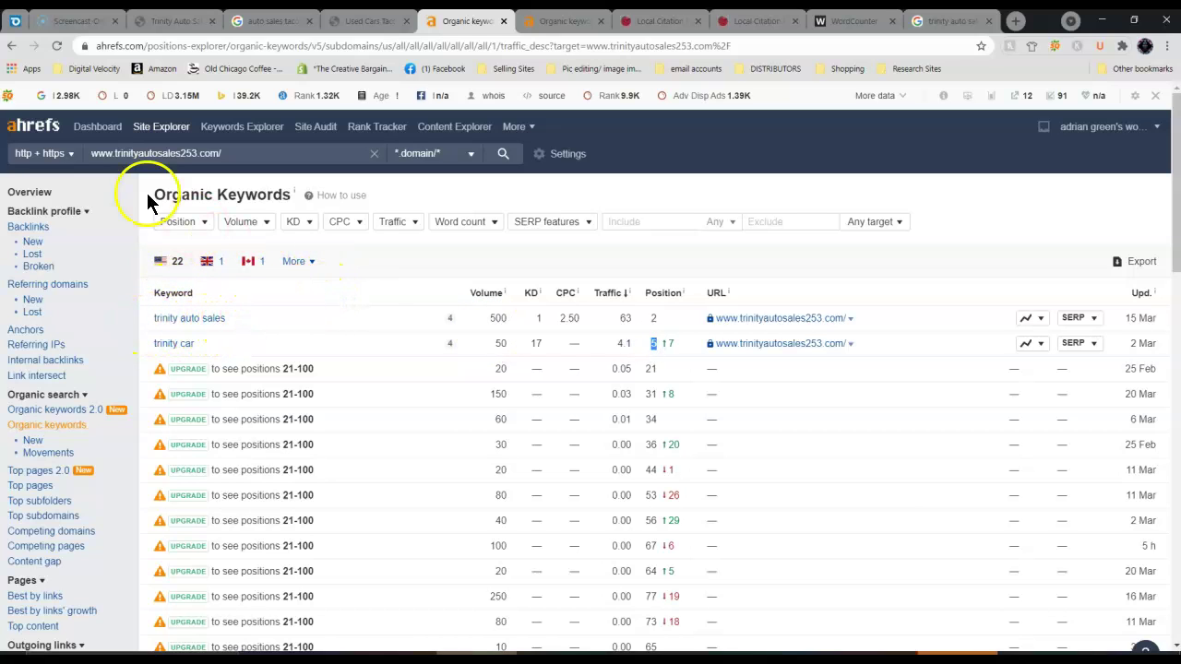
double_click(649, 318)
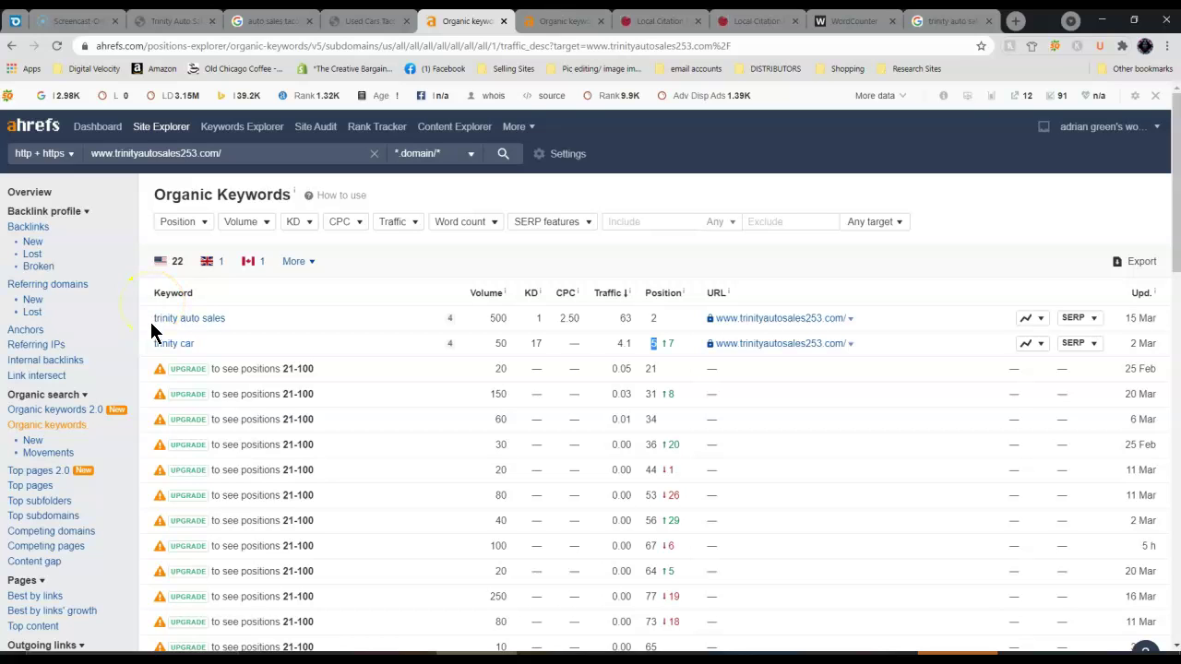
Review tacomacarsales.net's organic keywords, noting its #1 ranking for 'tacoma car sales llc'
click(561, 22)
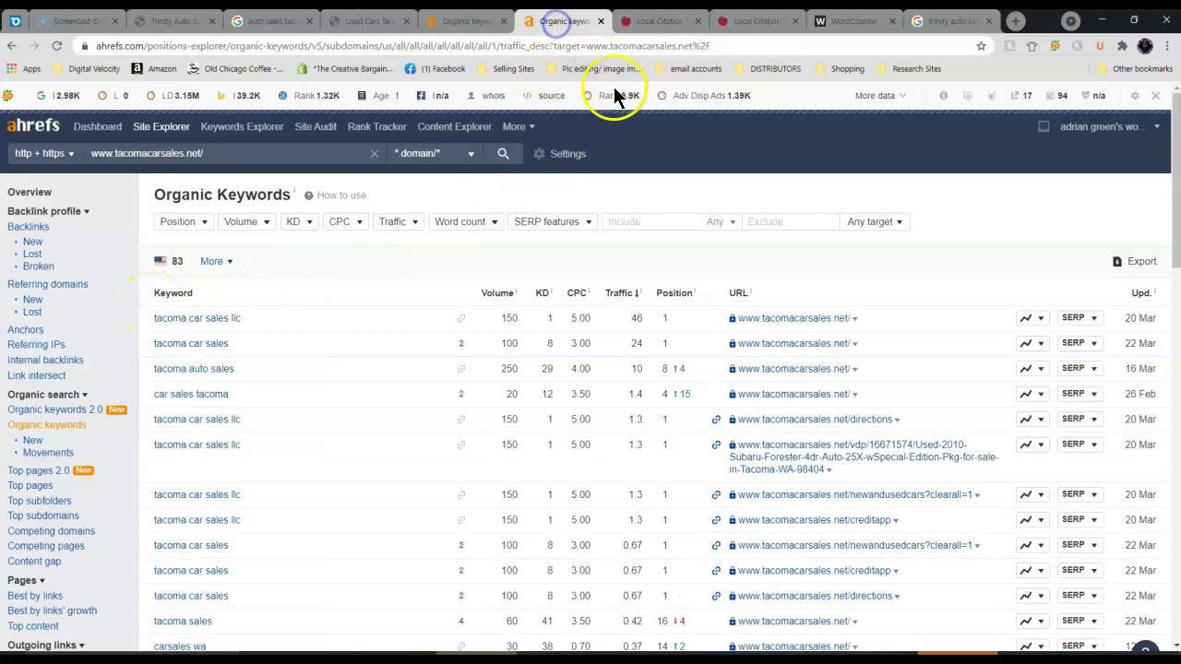
scroll(263, 317, down, 2)
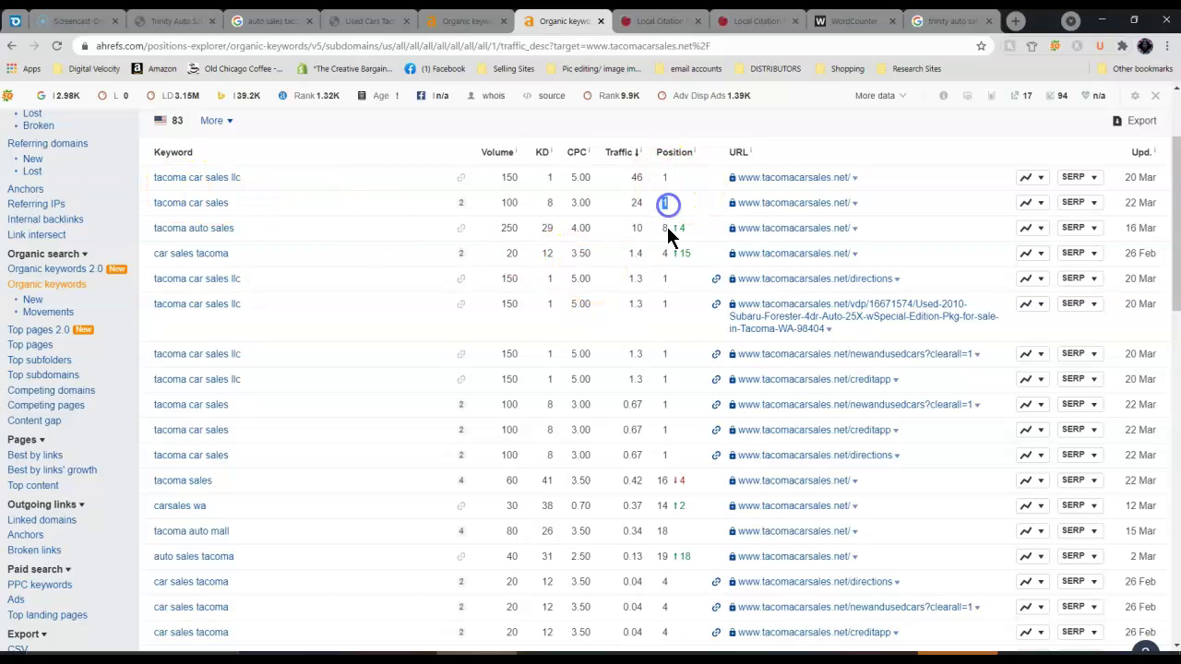
double_click(675, 282)
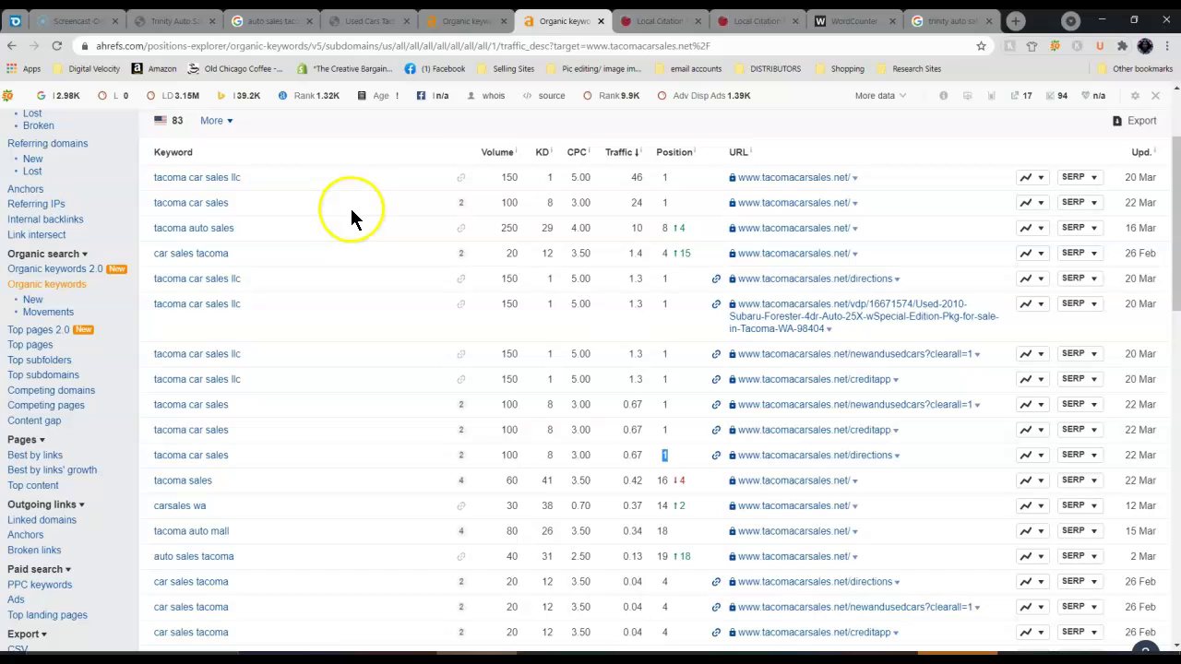
click(650, 23)
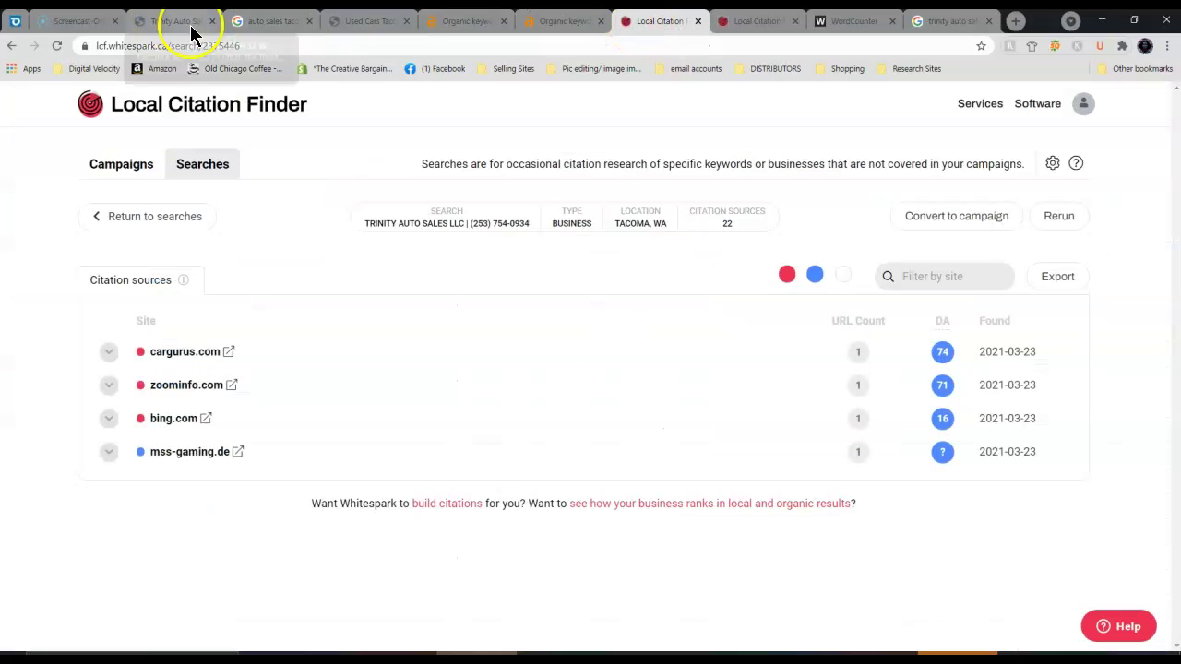
Compare Trinity's 22 citation sources with Tacoma Car Sales LLC's 53, led by facebook.com and yelp.com
click(269, 21)
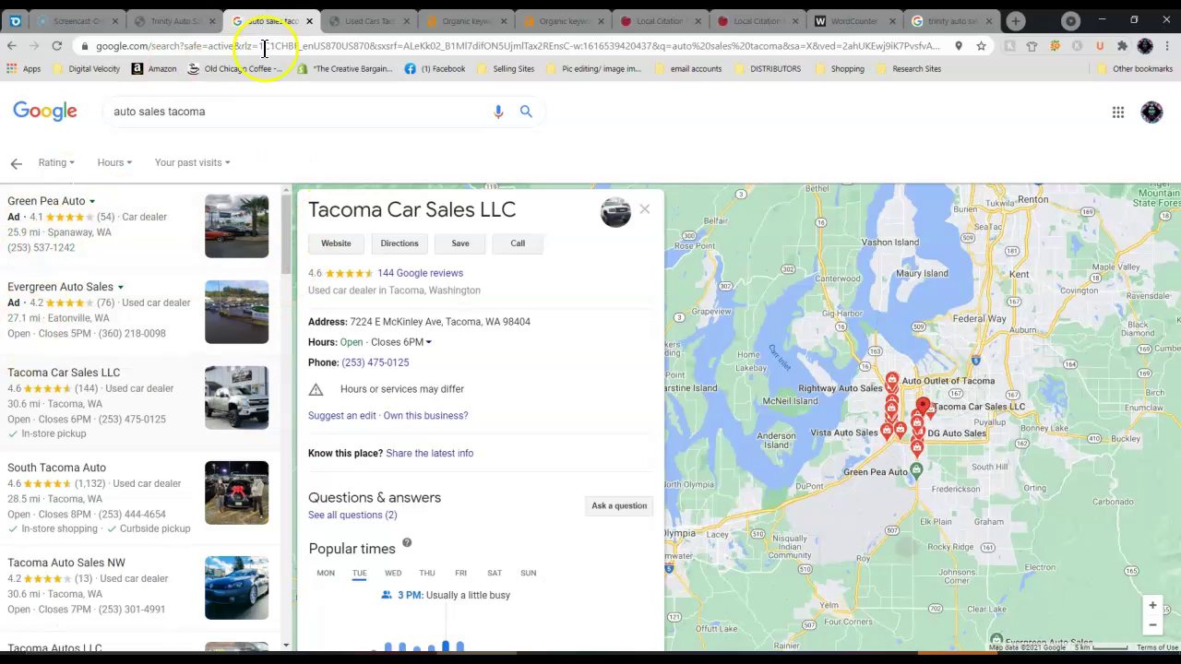
click(656, 25)
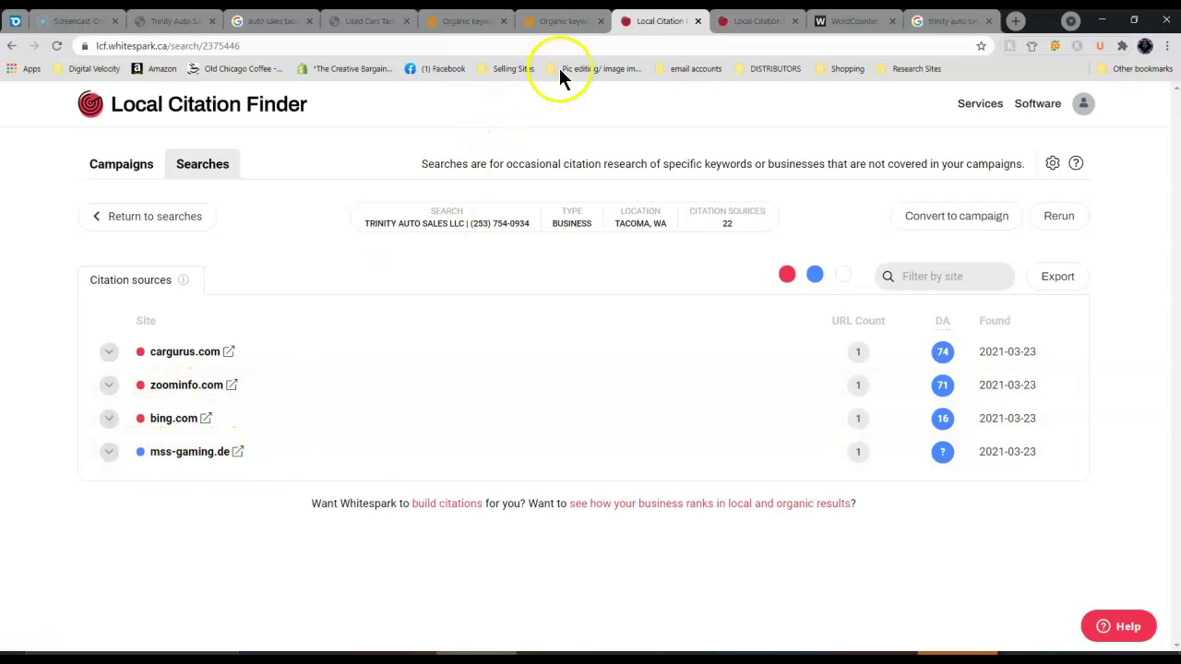
click(741, 27)
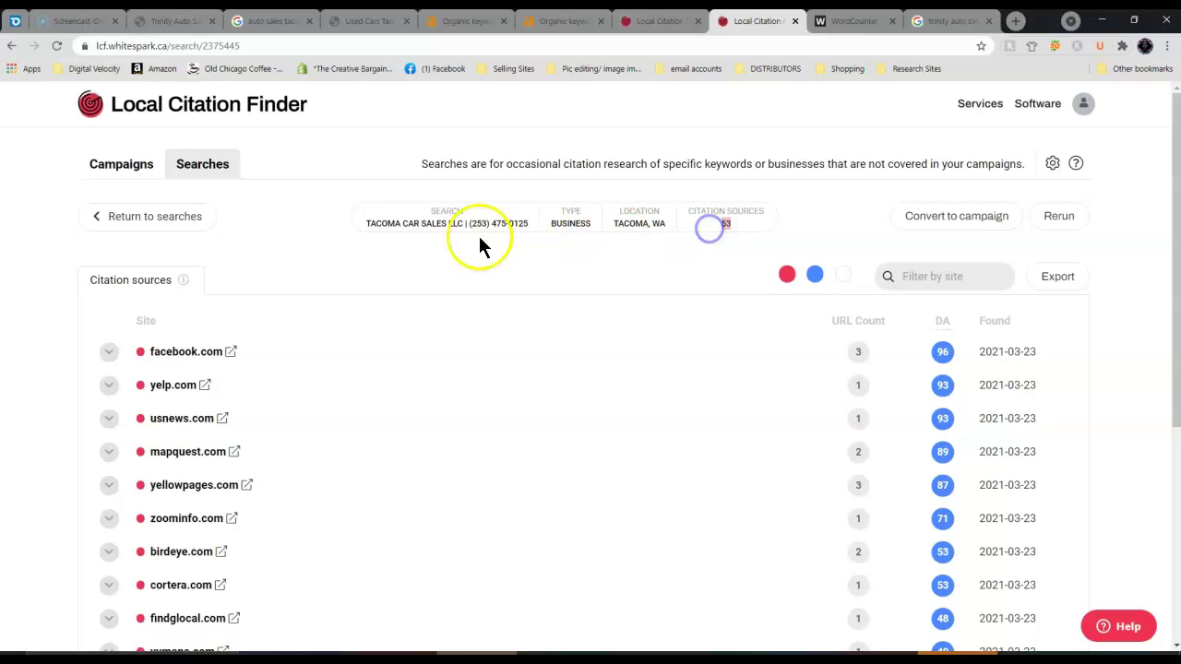
scroll(240, 366, down, 1)
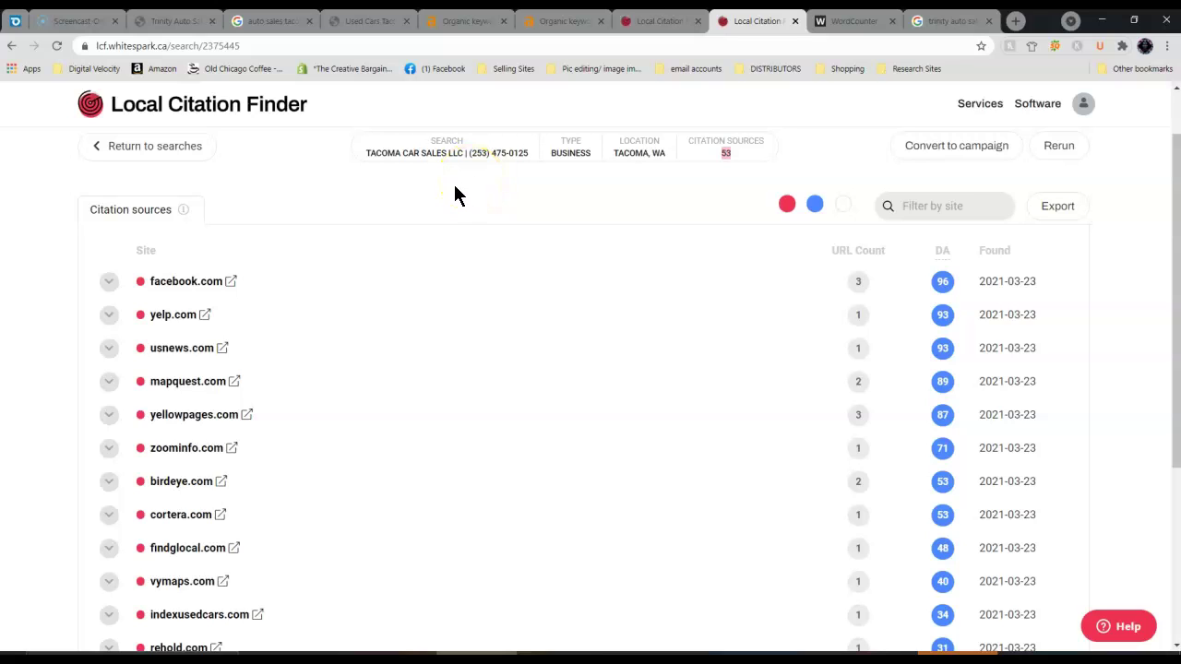
click(385, 188)
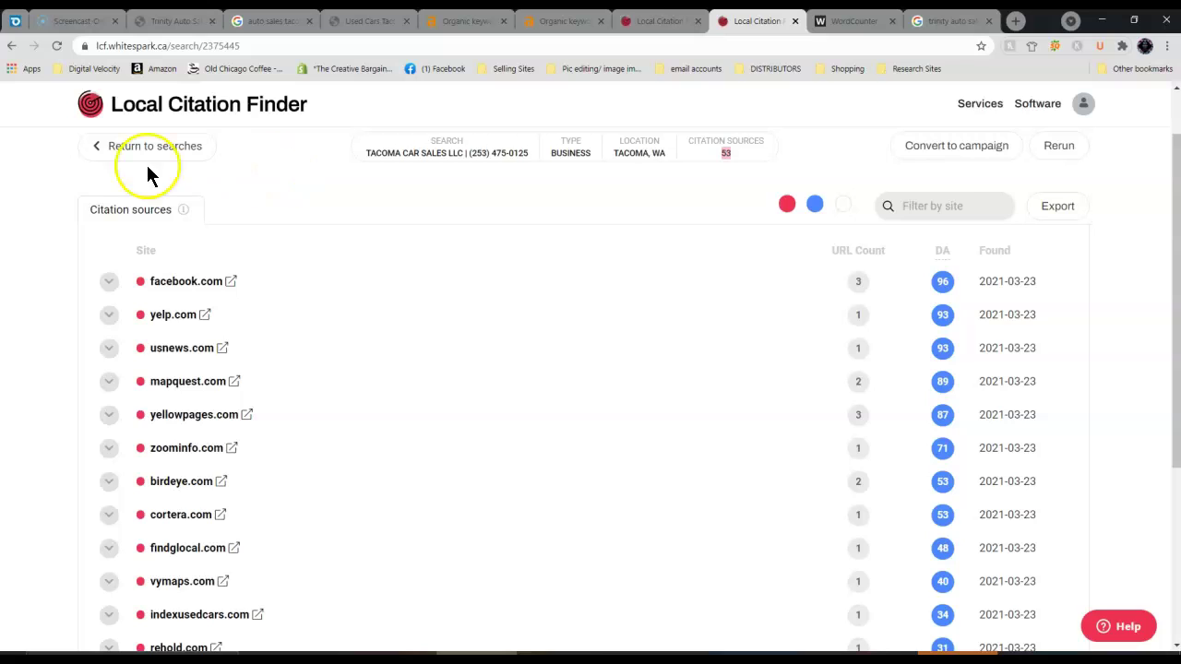